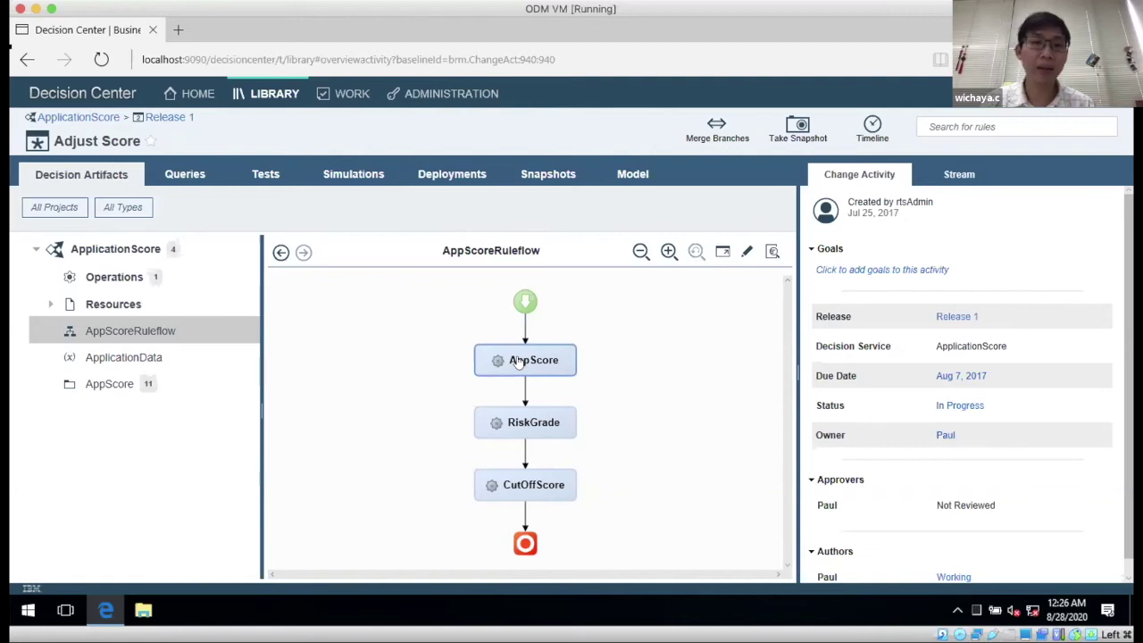
# - Open the AppScore rule folder used by the ruleflow's AppScore task and widen the artifact area to look through its rules
pyautogui.click(518, 361)
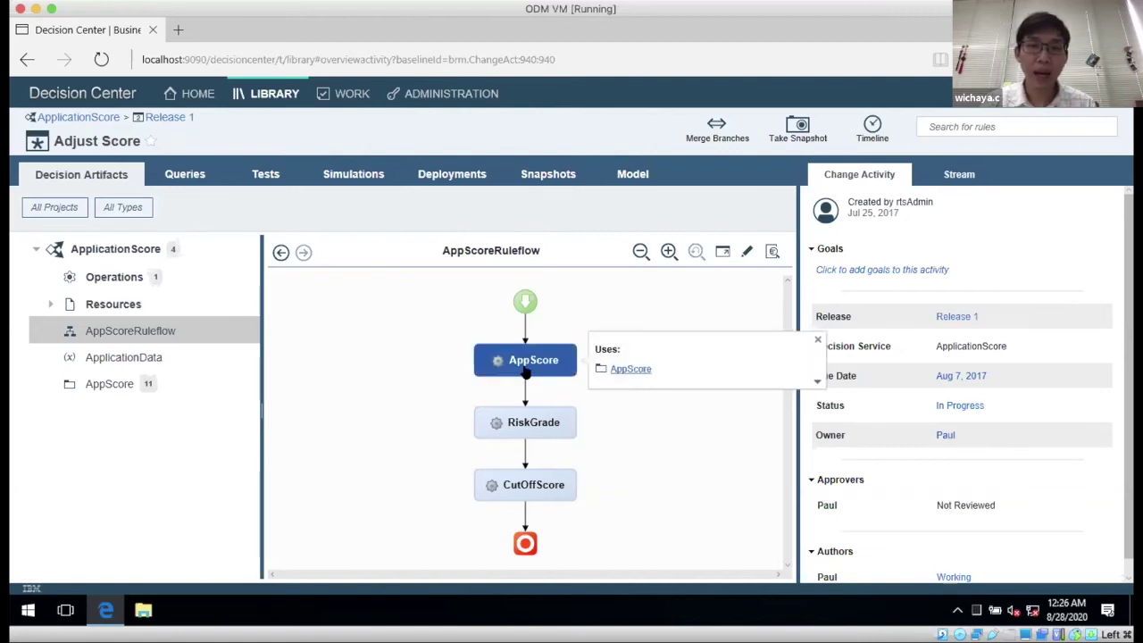
pyautogui.click(632, 369)
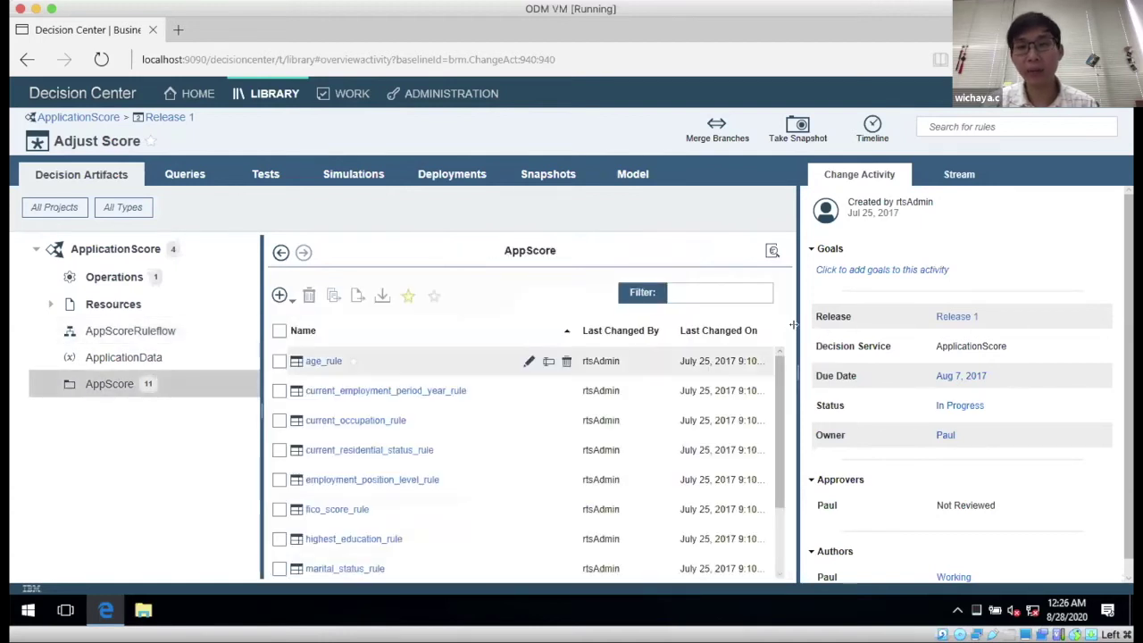
pyautogui.moveTo(794, 323); pyautogui.dragTo(900, 323)
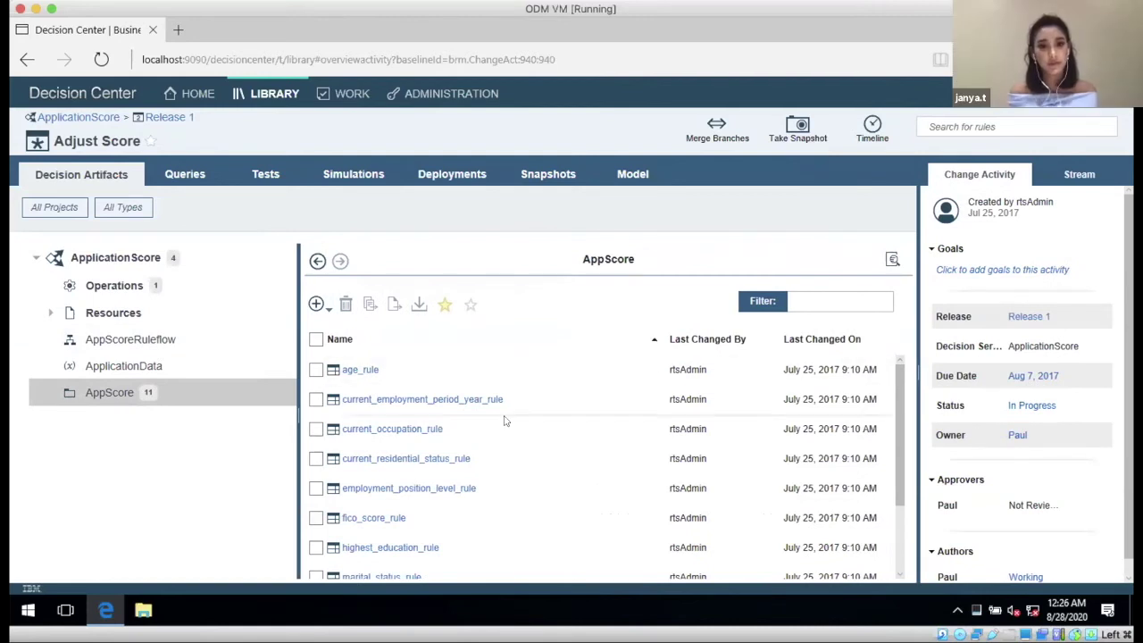
pyautogui.scroll(-1, 504, 421)
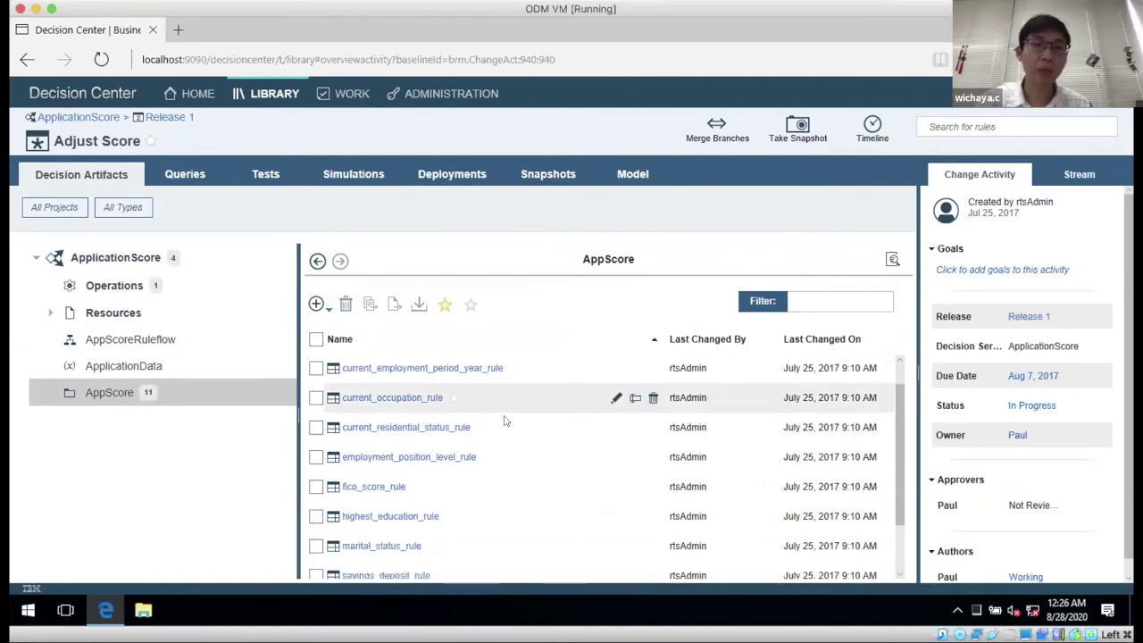
pyautogui.scroll(1, 504, 420)
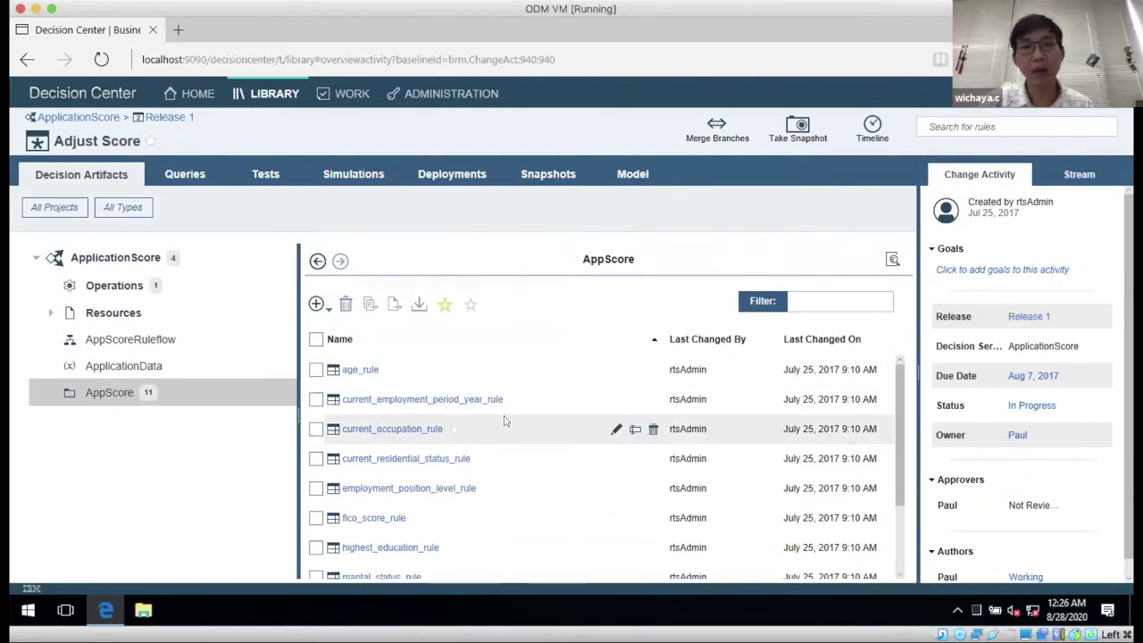
# - Examine the age_rule decision table with the project tree narrowed, and return to the AppScore rule list
pyautogui.click(358, 370)
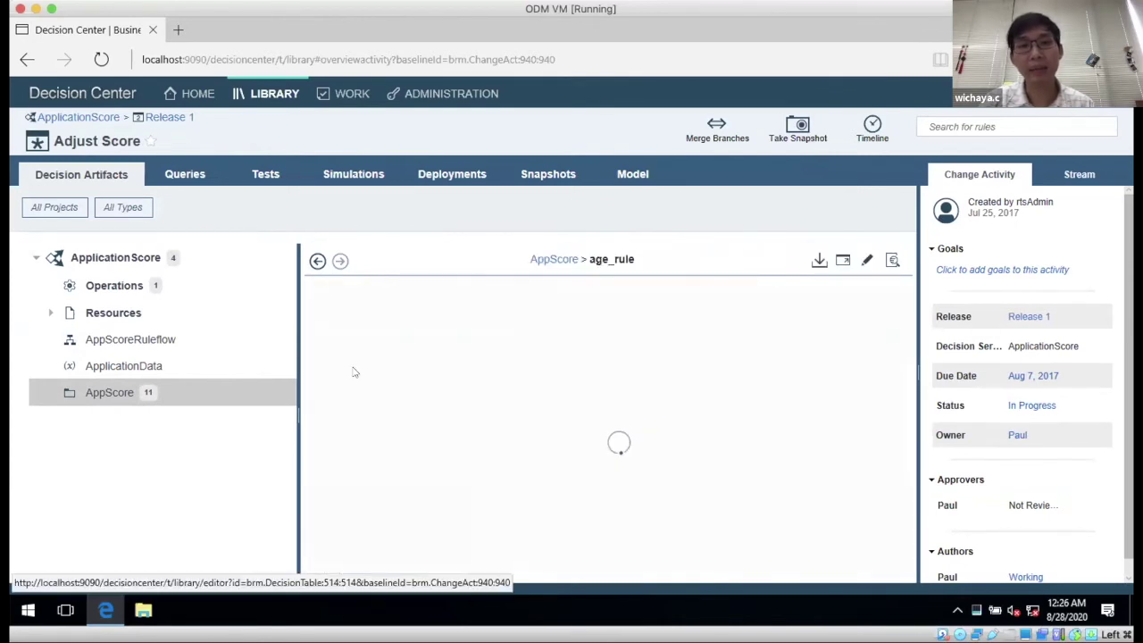
pyautogui.moveTo(292, 328); pyautogui.dragTo(258, 321)
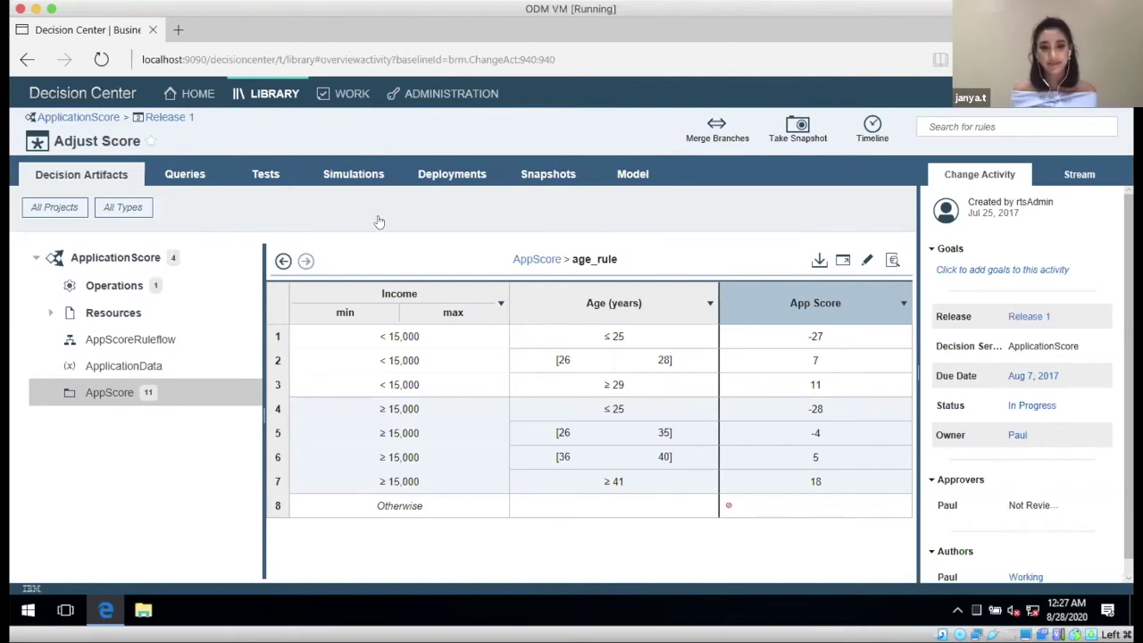
pyautogui.click(283, 261)
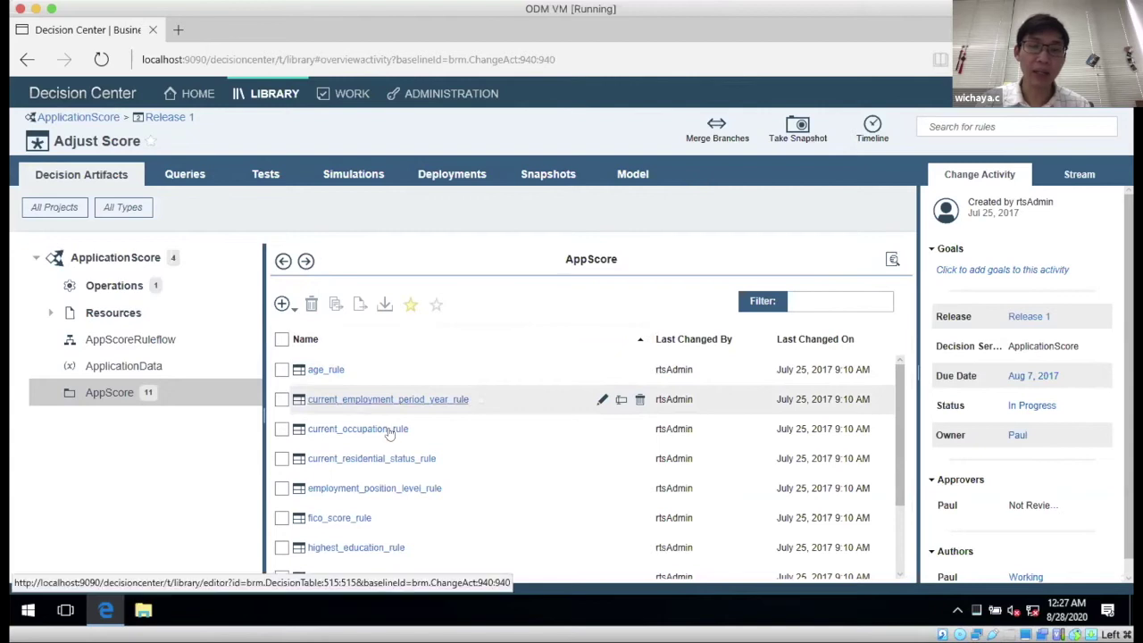
# - Review the current_occupation_rule decision table's occupations and scores, and return to the AppScore rule list
pyautogui.moveTo(389, 434)
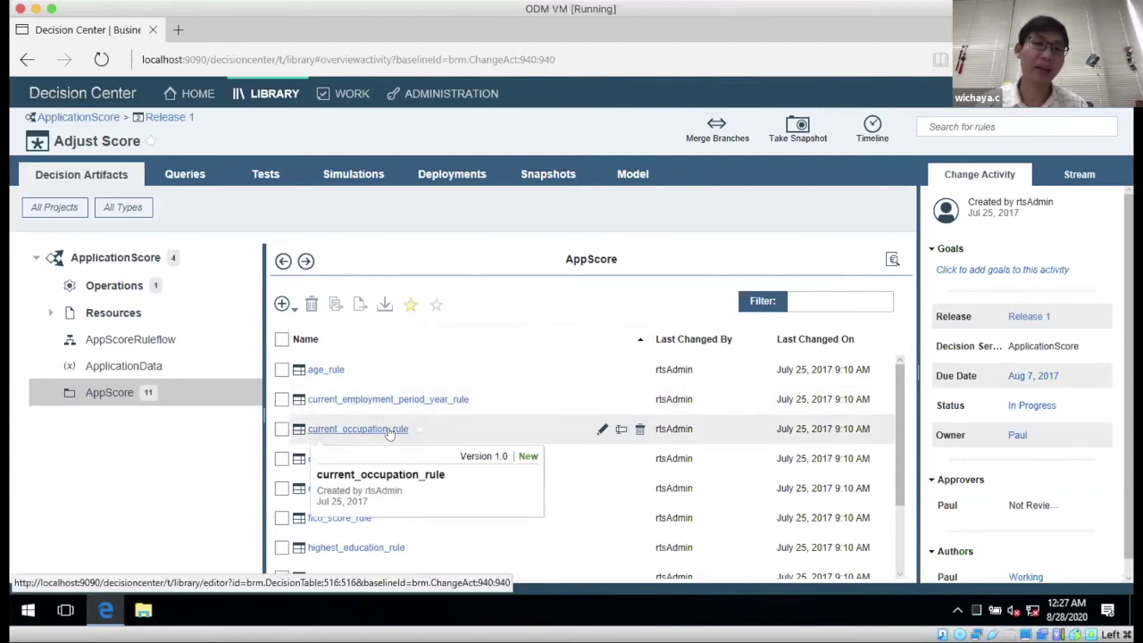
pyautogui.click(349, 434)
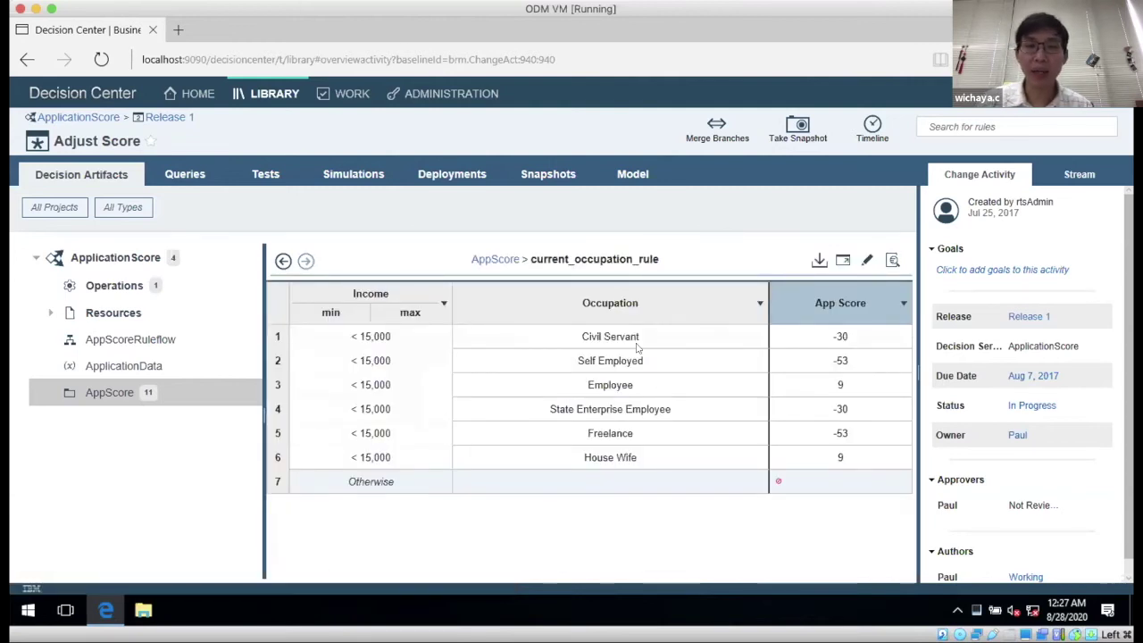
pyautogui.click(283, 260)
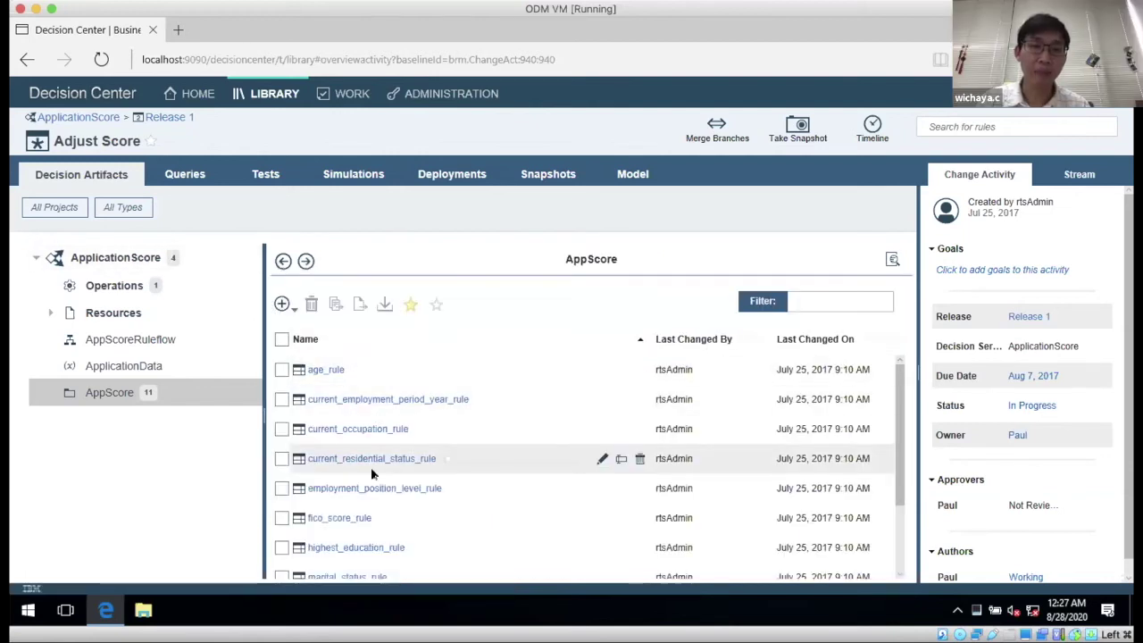
# - Review the highest_education_rule decision table, and return to the AppScore list to look over its remaining rules
pyautogui.scroll(-1, 371, 473)
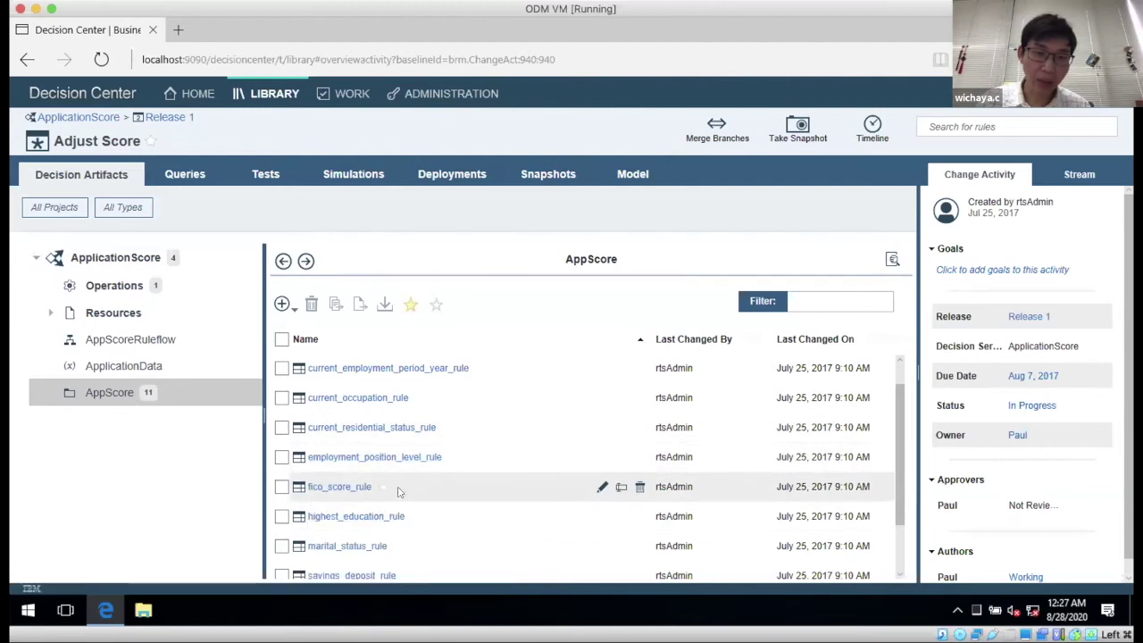
pyautogui.click(362, 519)
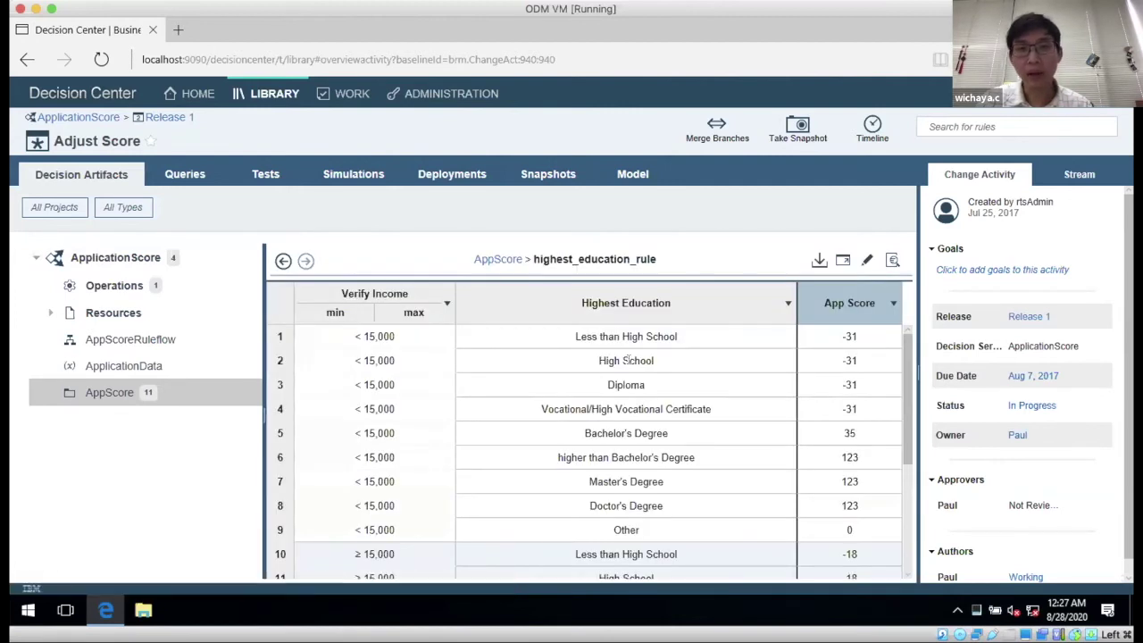
pyautogui.click(286, 263)
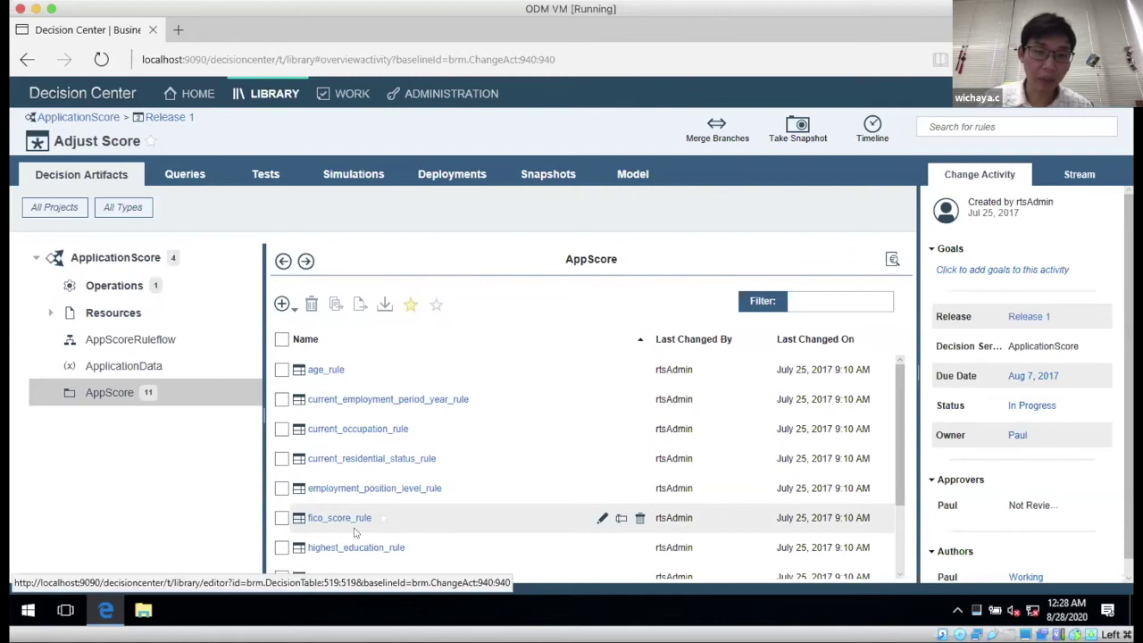
pyautogui.scroll(-1, 355, 531)
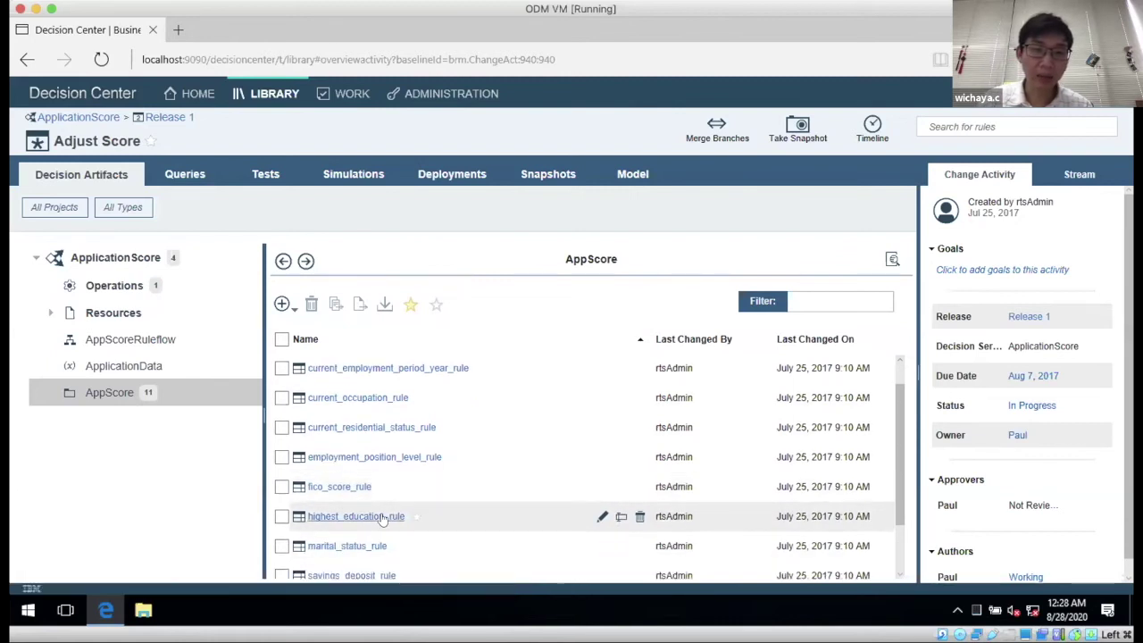
pyautogui.scroll(-1, 384, 518)
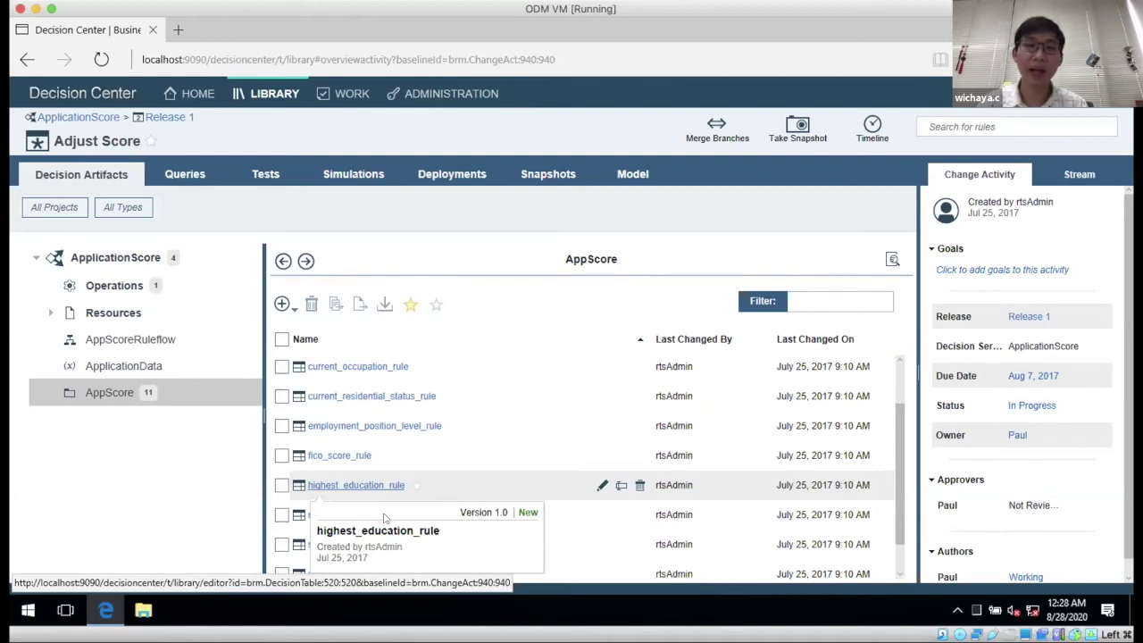
# - Go back to AppScoreRuleflow, examine the decision table used by its RiskGrade task, and return to the ruleflow
pyautogui.click(282, 261)
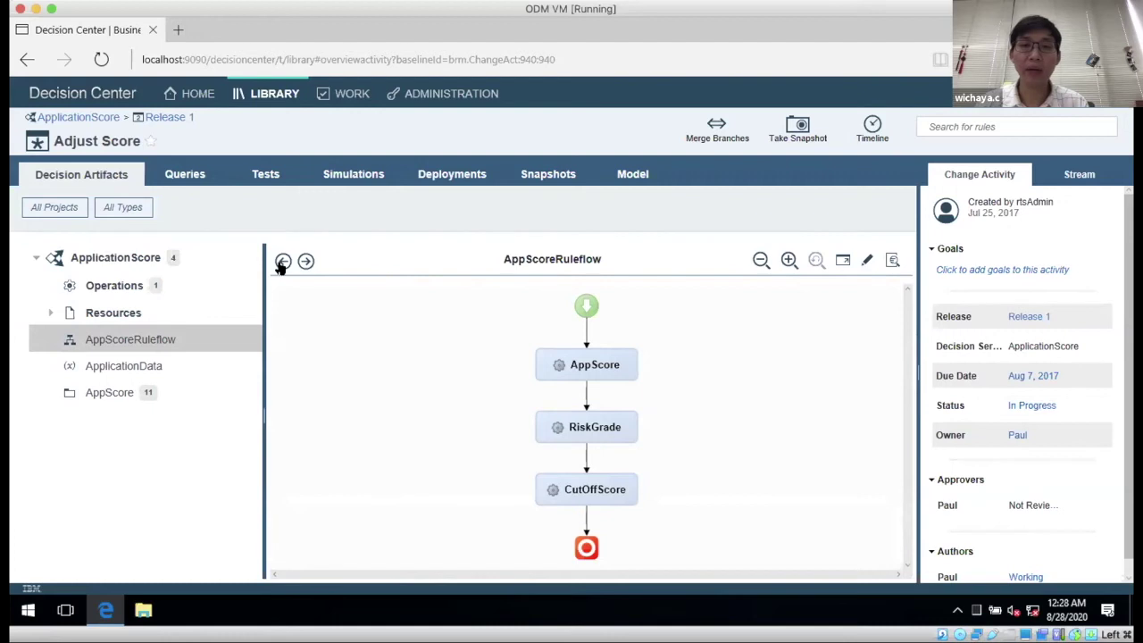
pyautogui.click(579, 426)
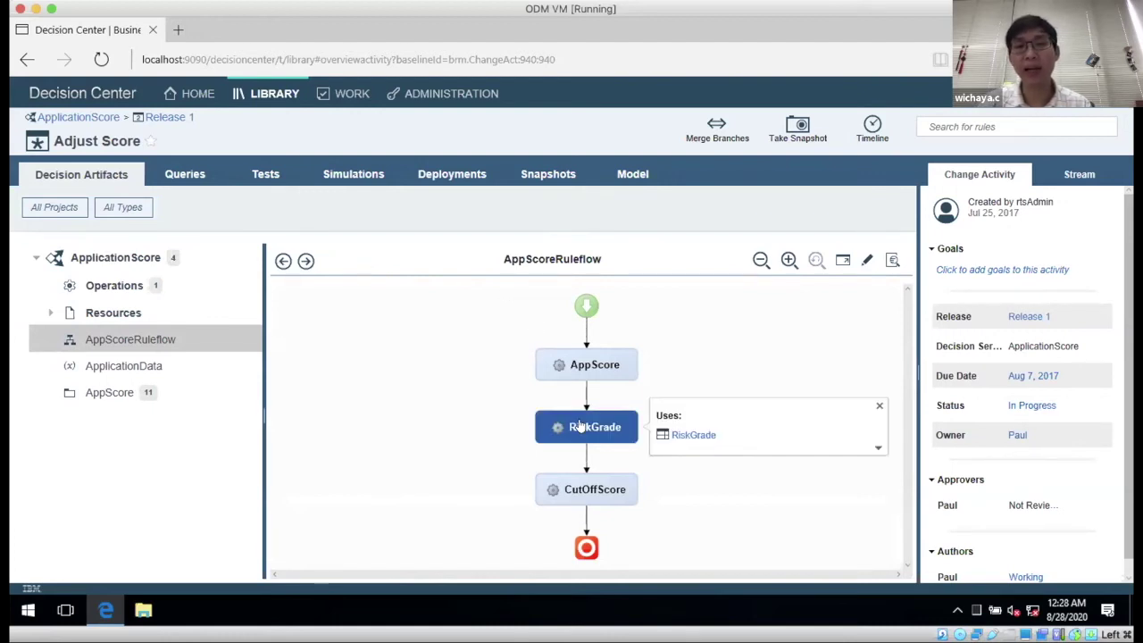
pyautogui.click(693, 435)
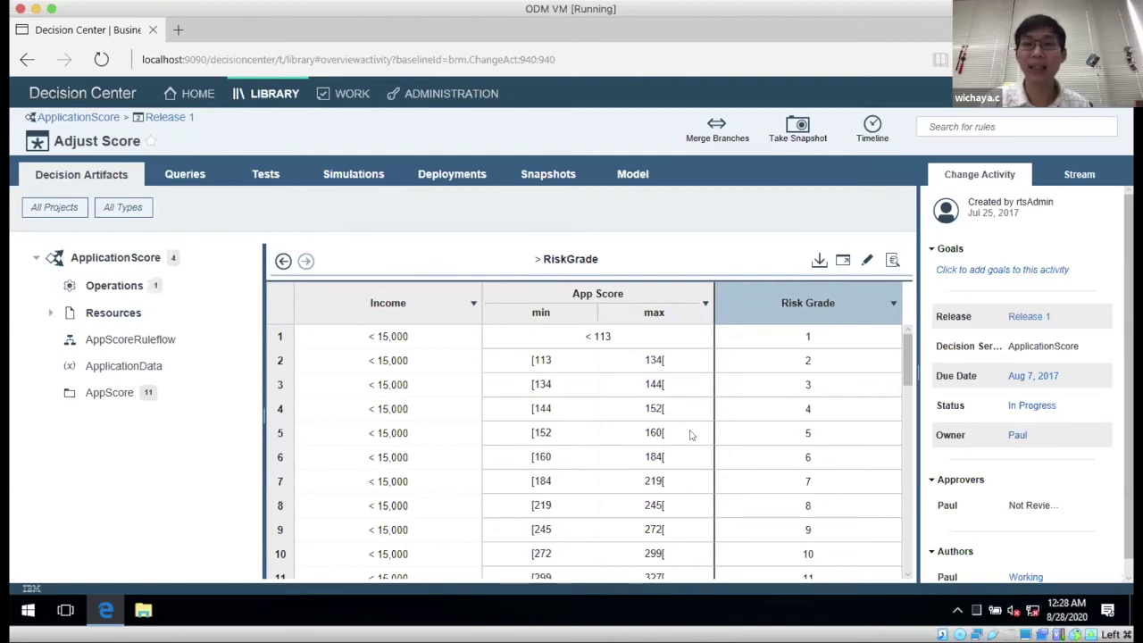
pyautogui.click(283, 261)
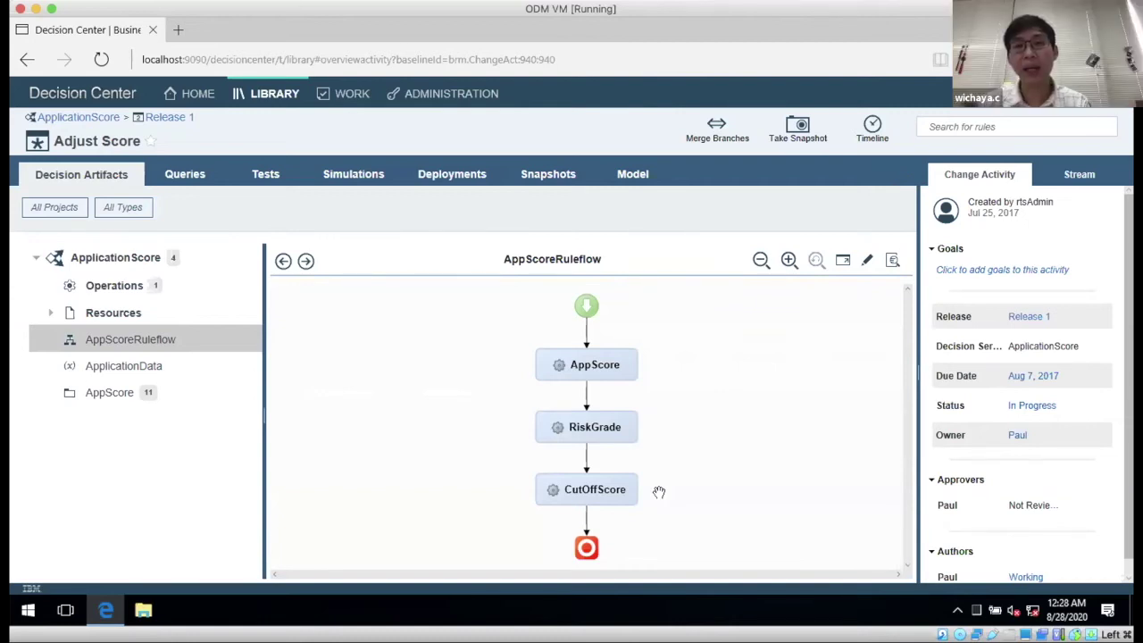
# - Examine the decision table used by the CutOffScore task, and return to AppScoreRuleflow
pyautogui.click(600, 496)
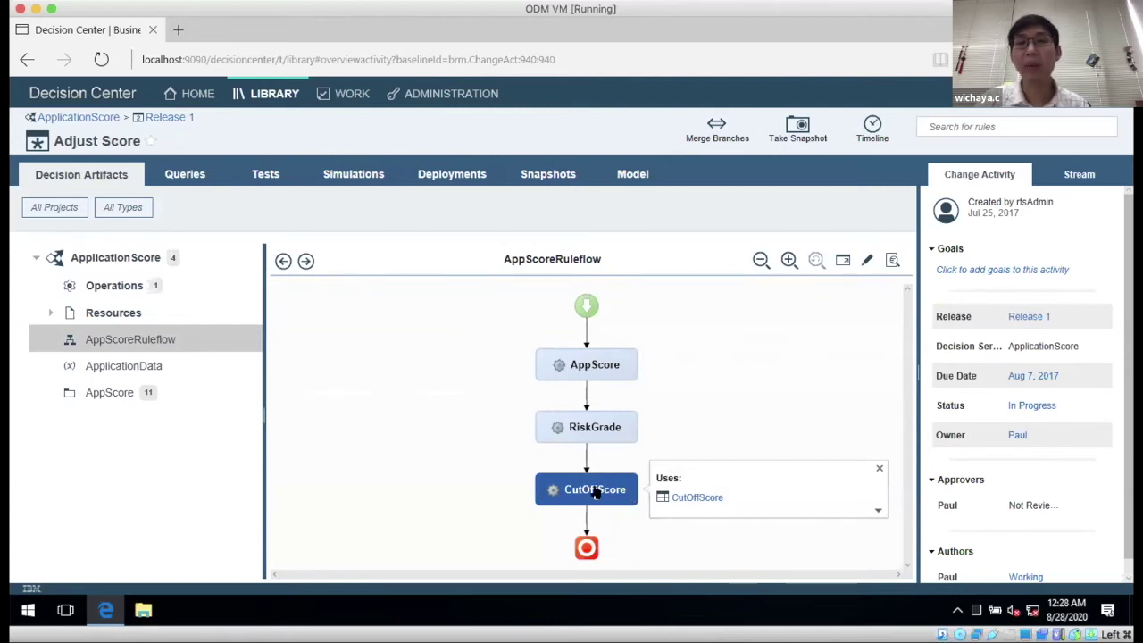
pyautogui.click(676, 499)
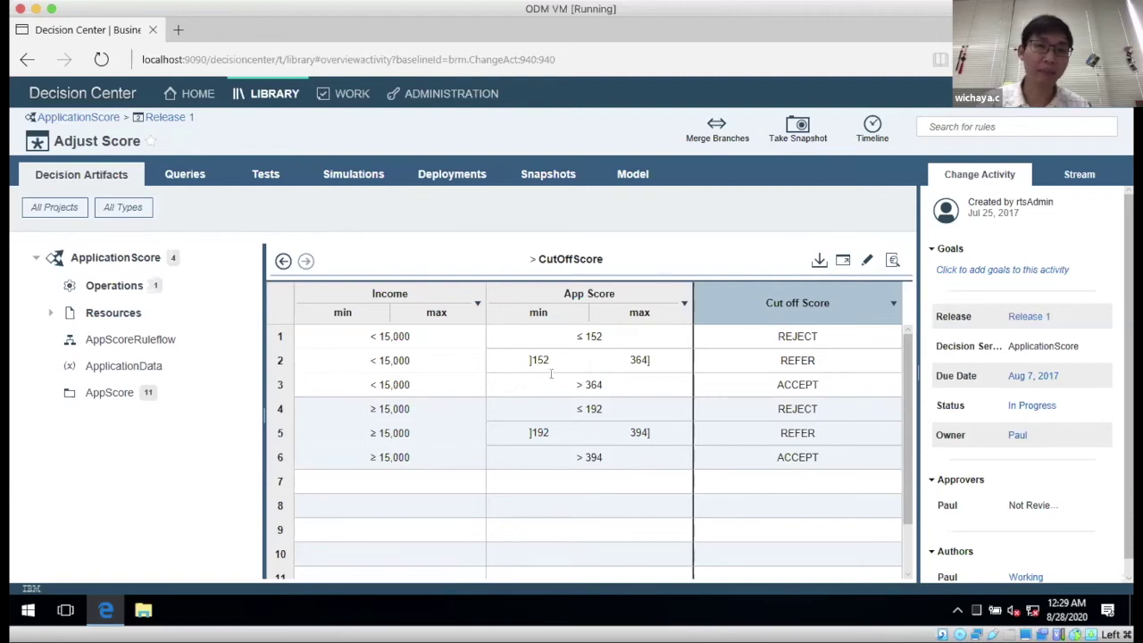
pyautogui.click(282, 260)
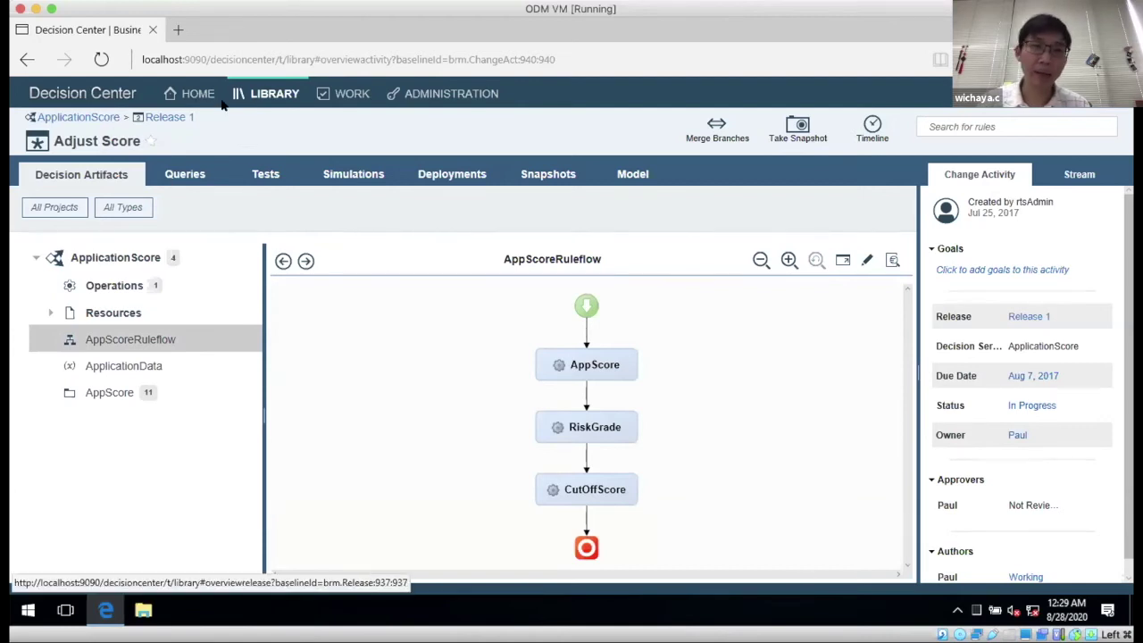
# - Open the Adjust Rules activity in Release 1 of the ULORules2 decision service from the library
pyautogui.click(261, 94)
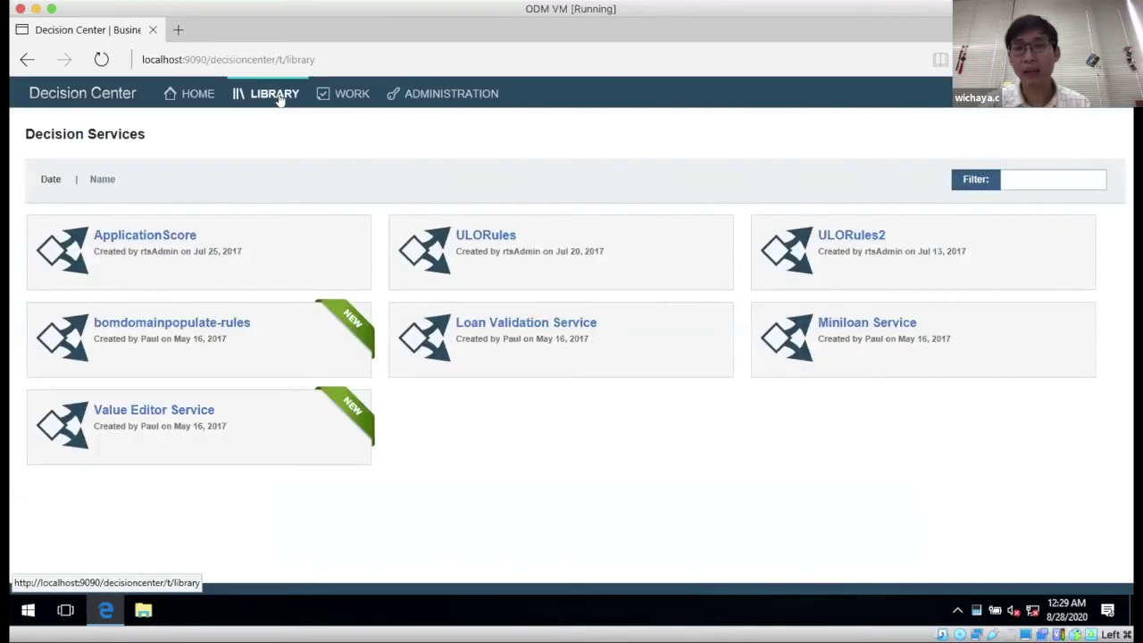
pyautogui.click(826, 235)
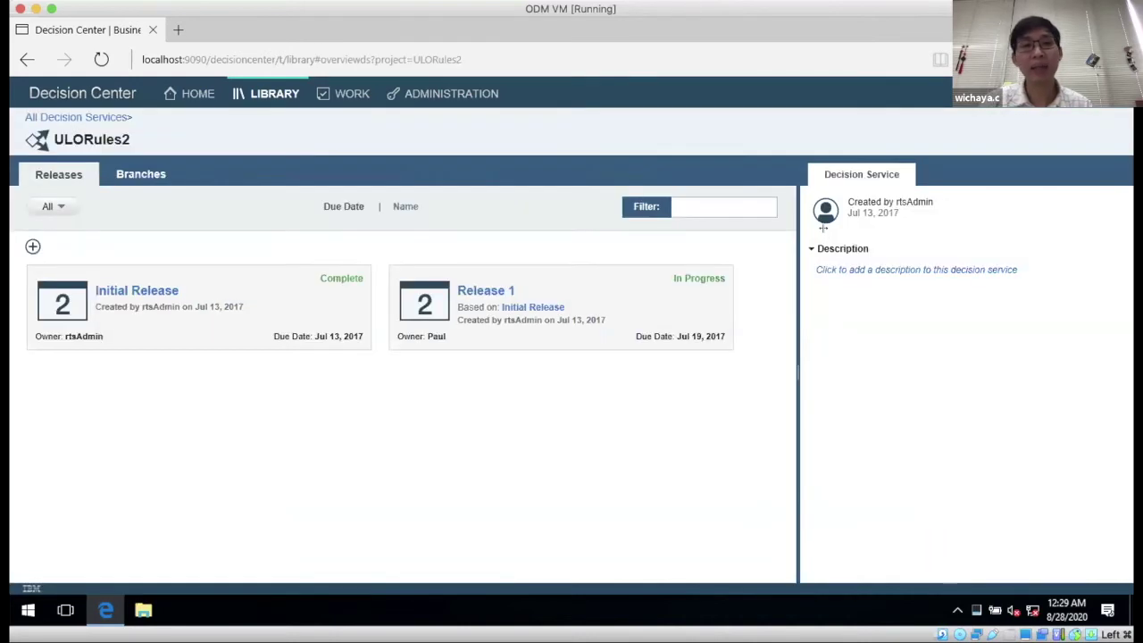
pyautogui.click(492, 292)
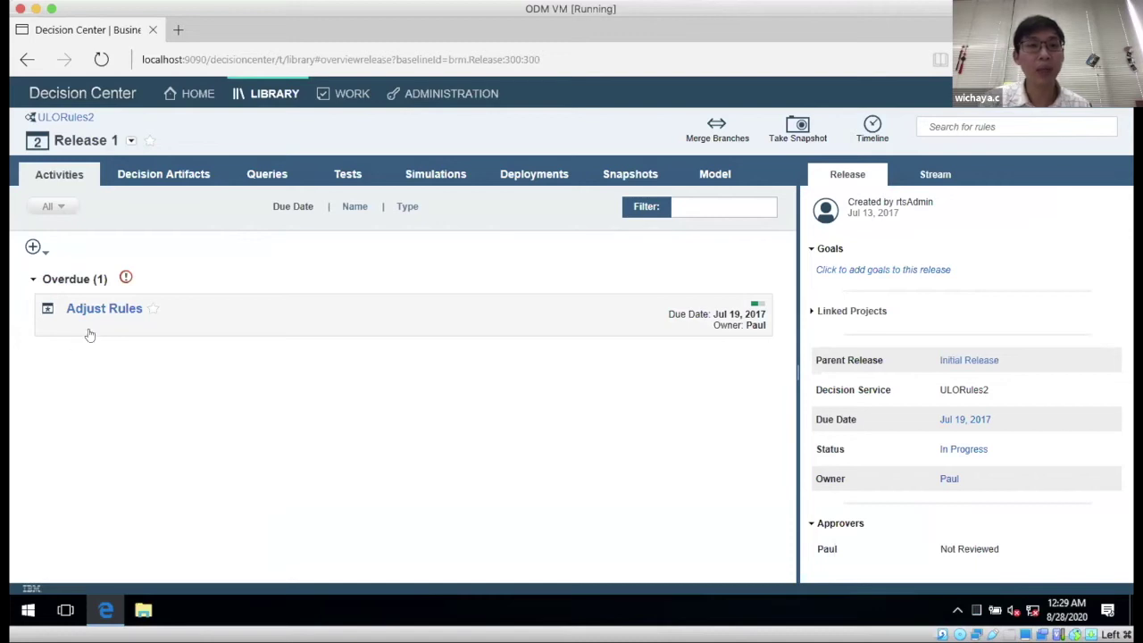
pyautogui.click(113, 309)
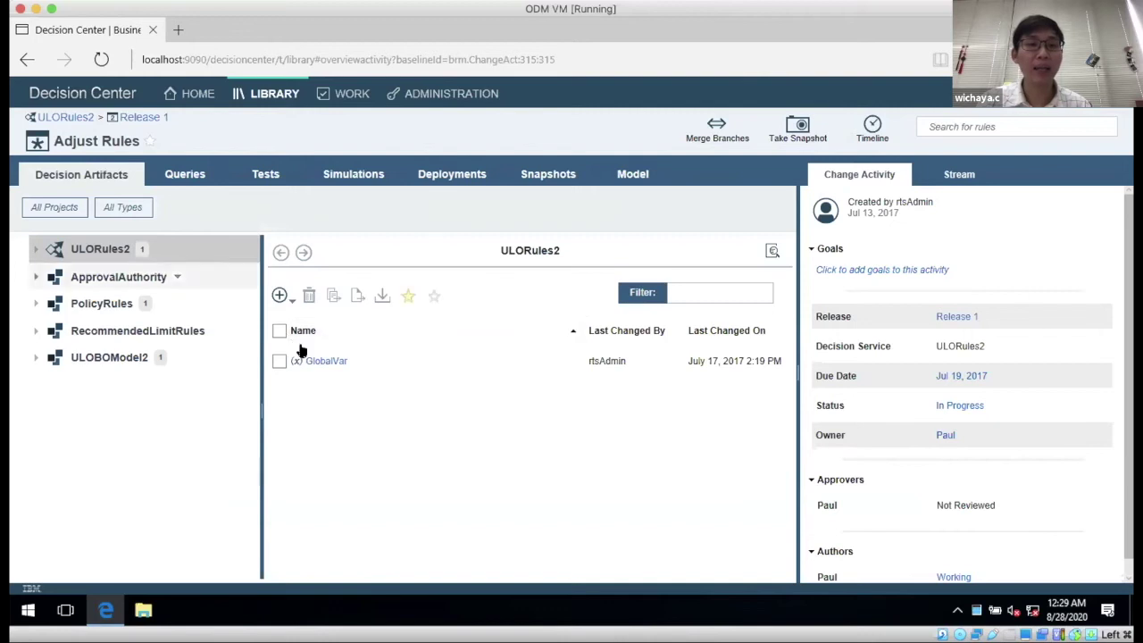
# - Expand ULORules2 down to com, rules and policyrules, and open PolicyRulesRuleflow
pyautogui.click(57, 253)
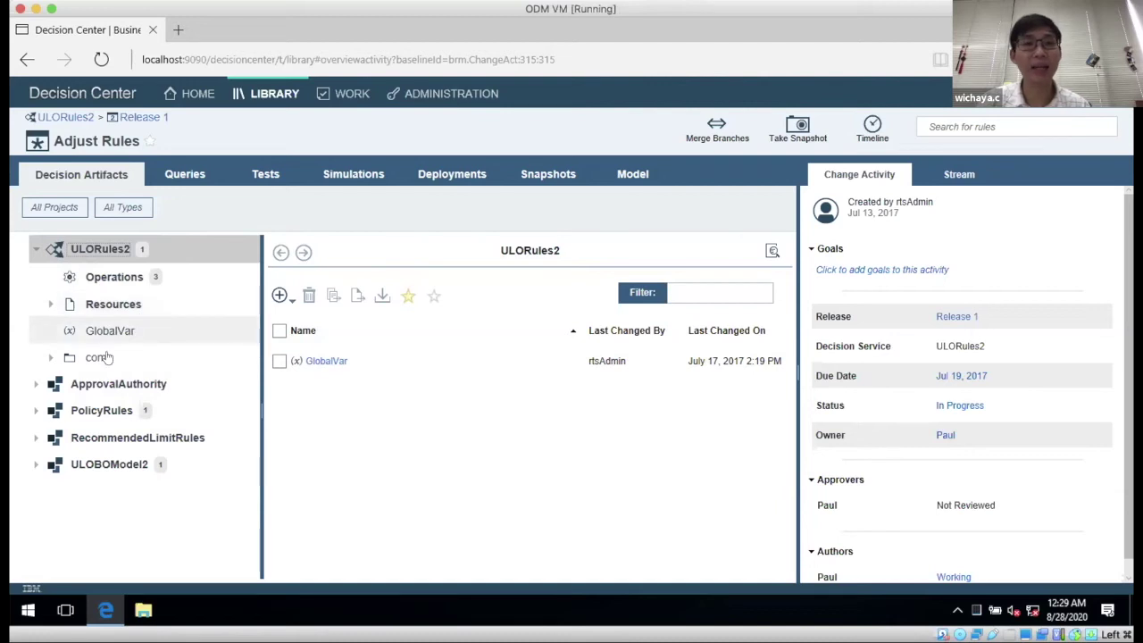
pyautogui.click(49, 358)
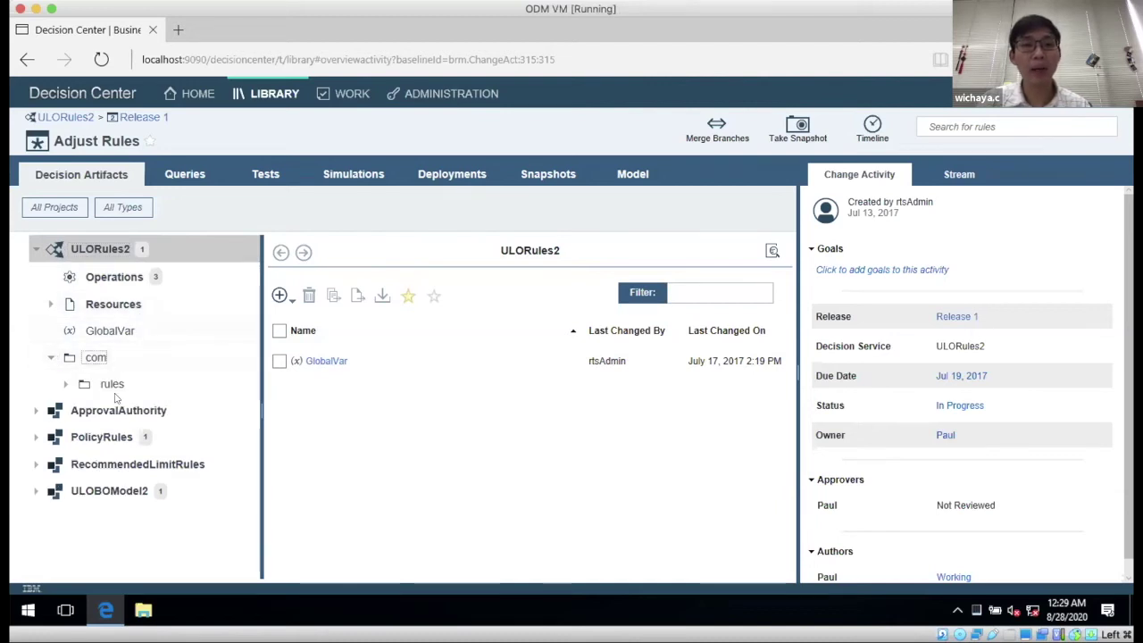
pyautogui.click(67, 384)
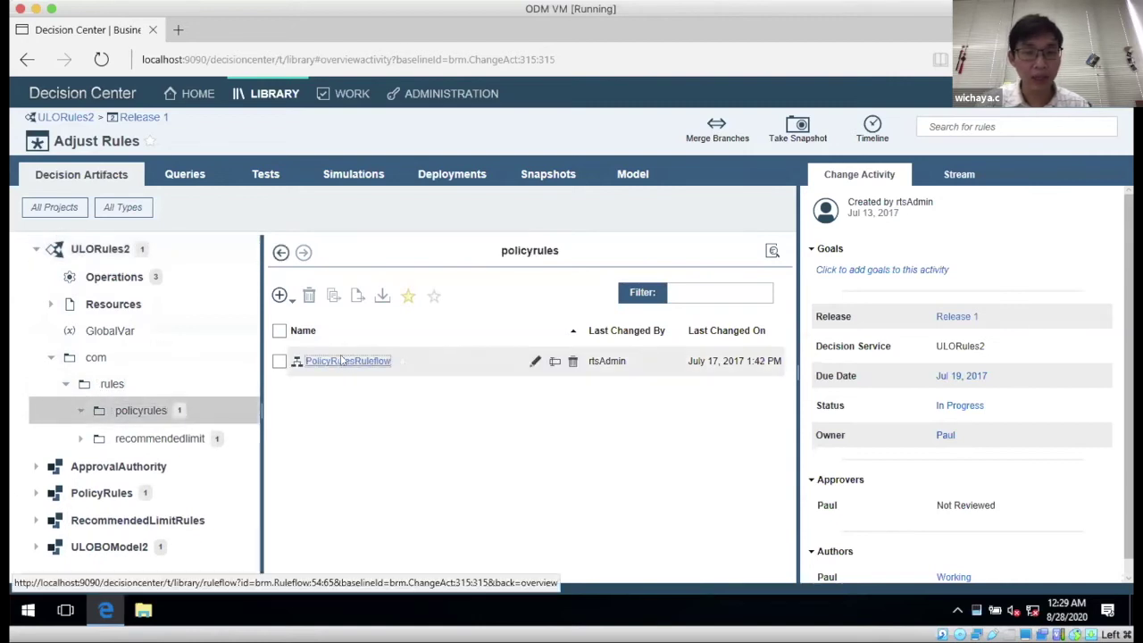
pyautogui.click(343, 361)
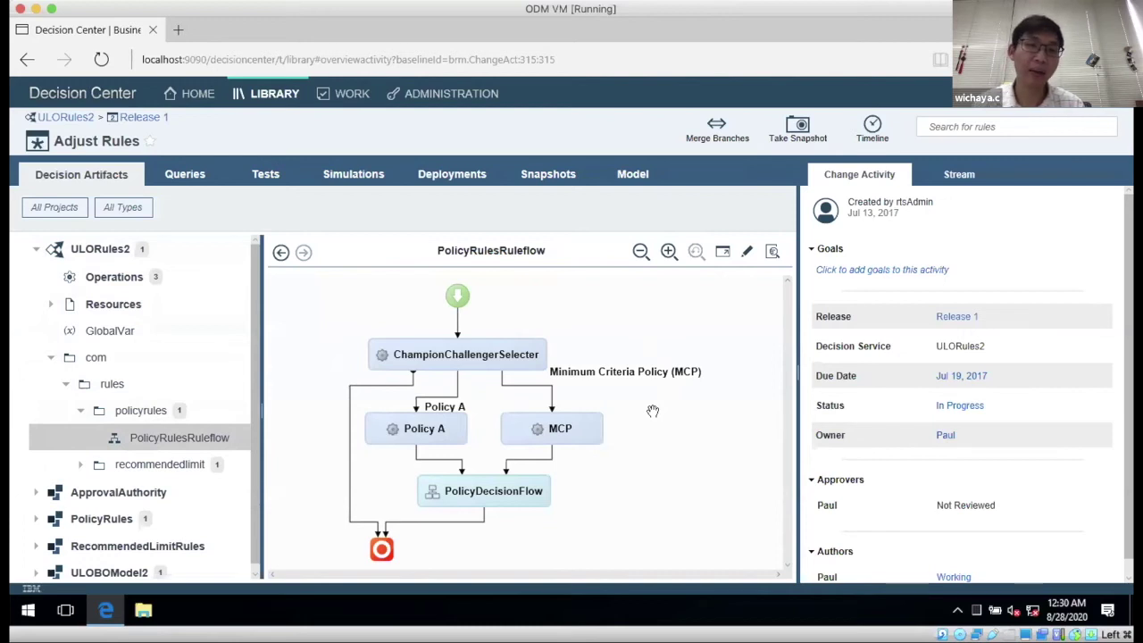
# - Open the MCP rule folder from the ruleflow's MCP task, examine the Age v1 decision table, and return to the list
pyautogui.click(472, 362)
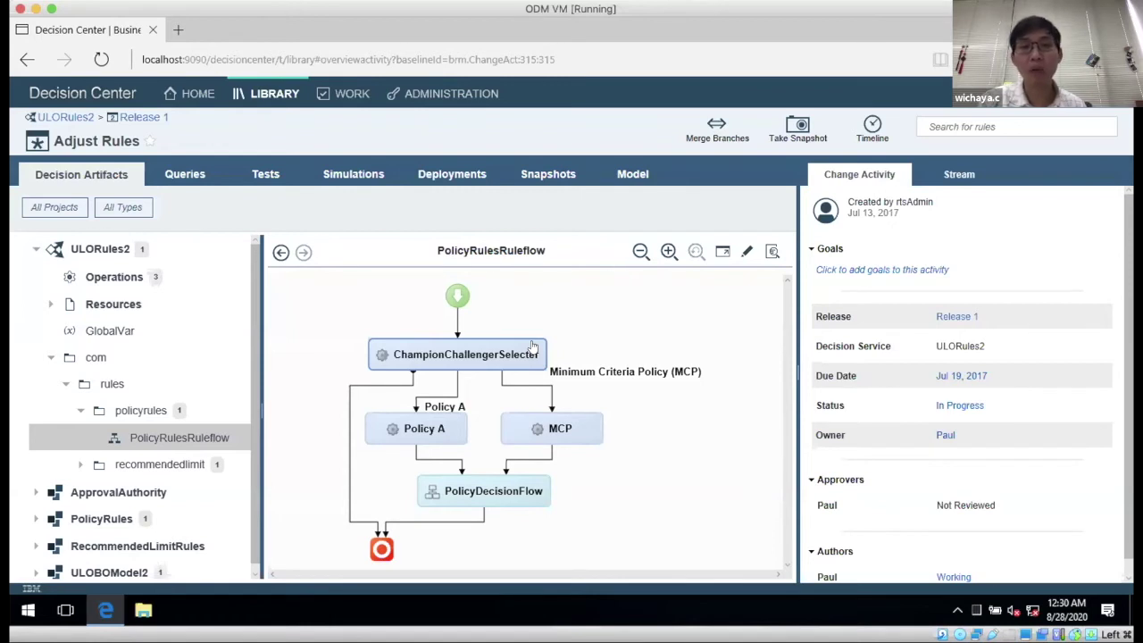
pyautogui.click(548, 431)
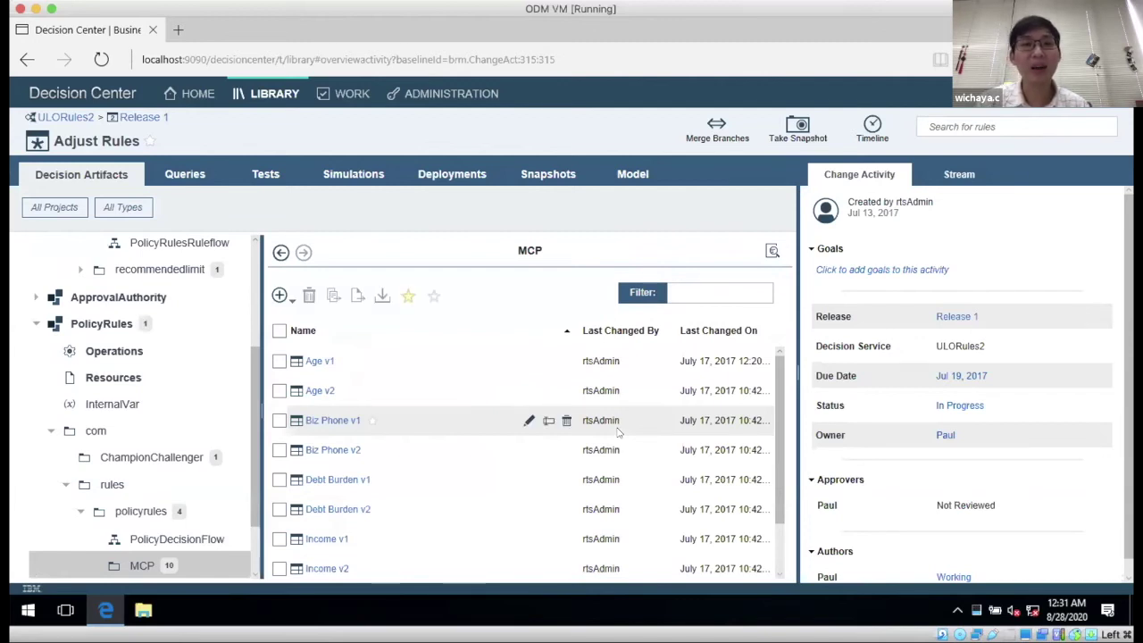
pyautogui.click(318, 361)
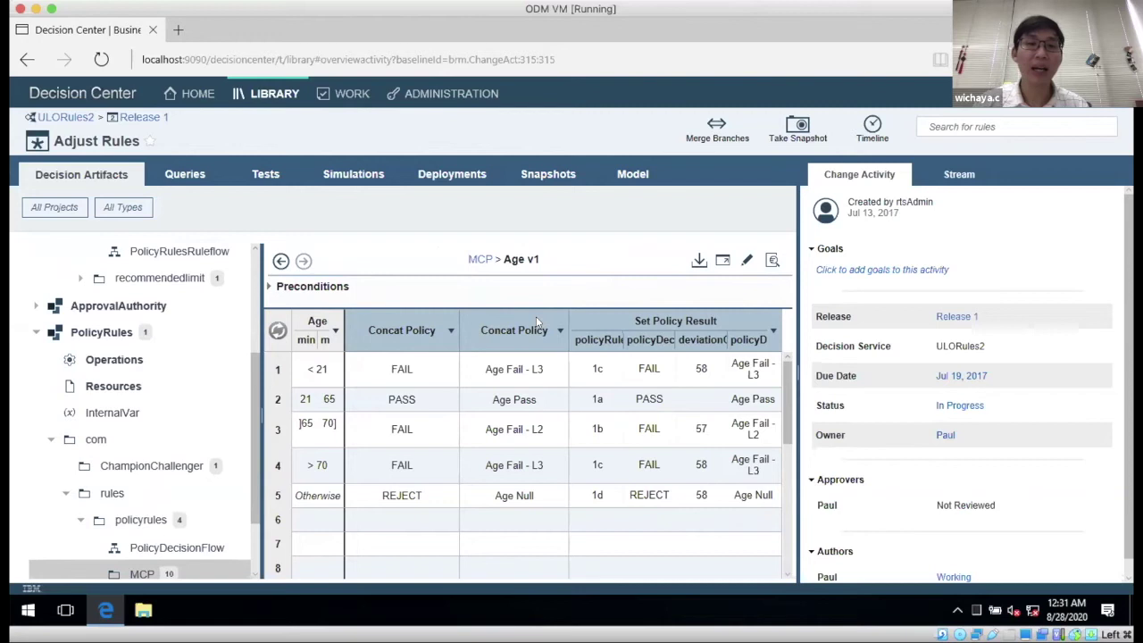
pyautogui.click(280, 260)
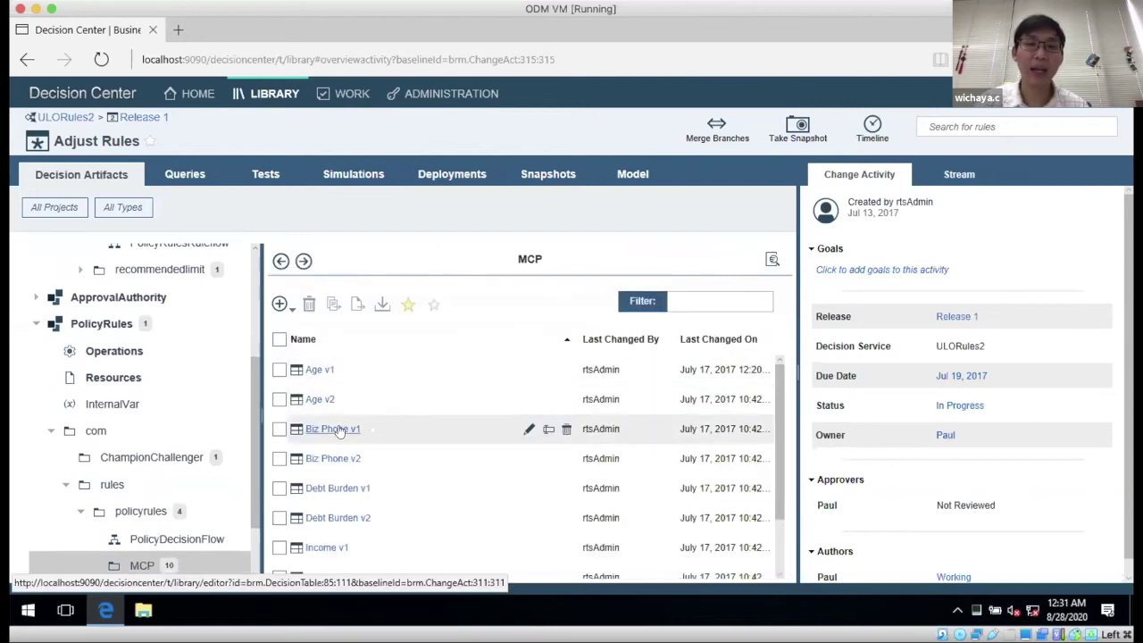
# - Examine the Biz Phone v1 and Debt Burden v1 decision tables in the MCP folder, and return to the list
pyautogui.click(339, 430)
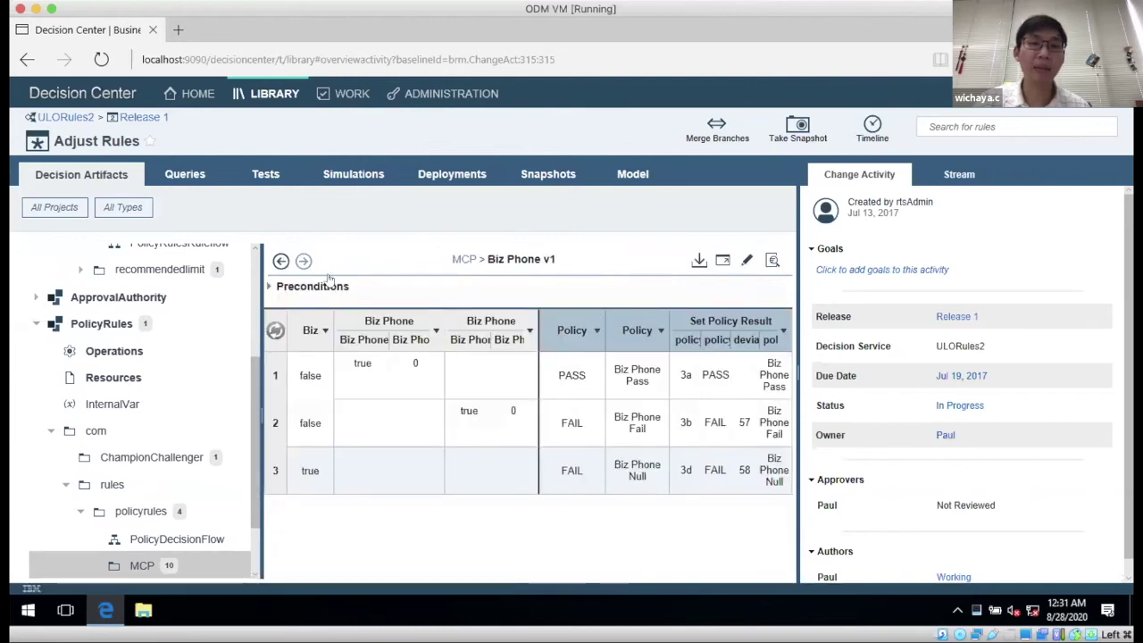
pyautogui.click(280, 261)
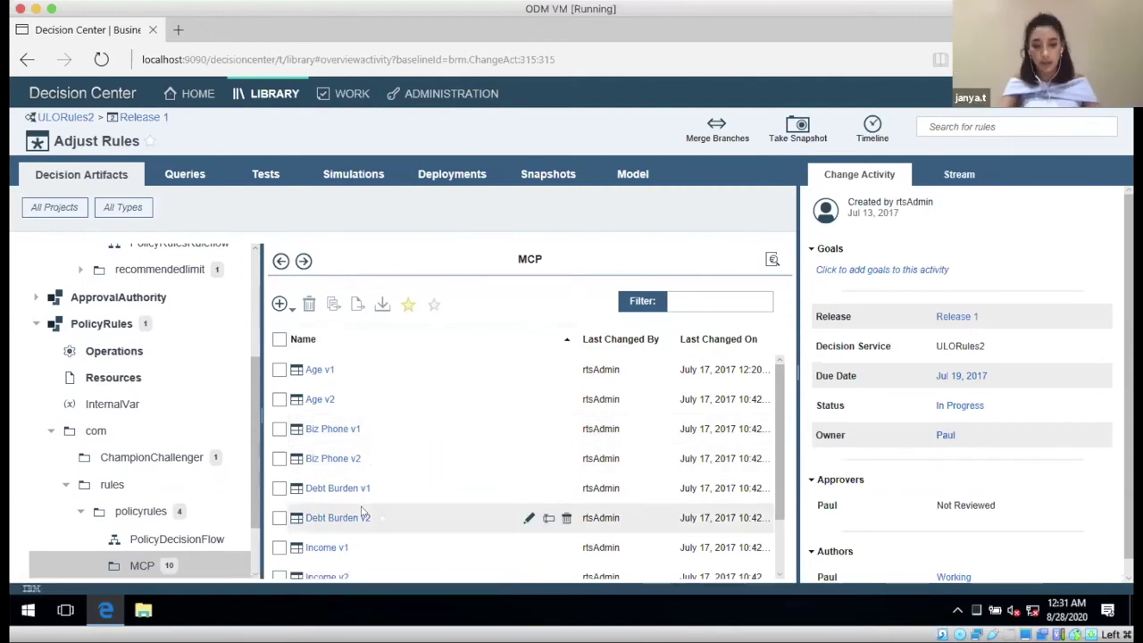
pyautogui.click(328, 489)
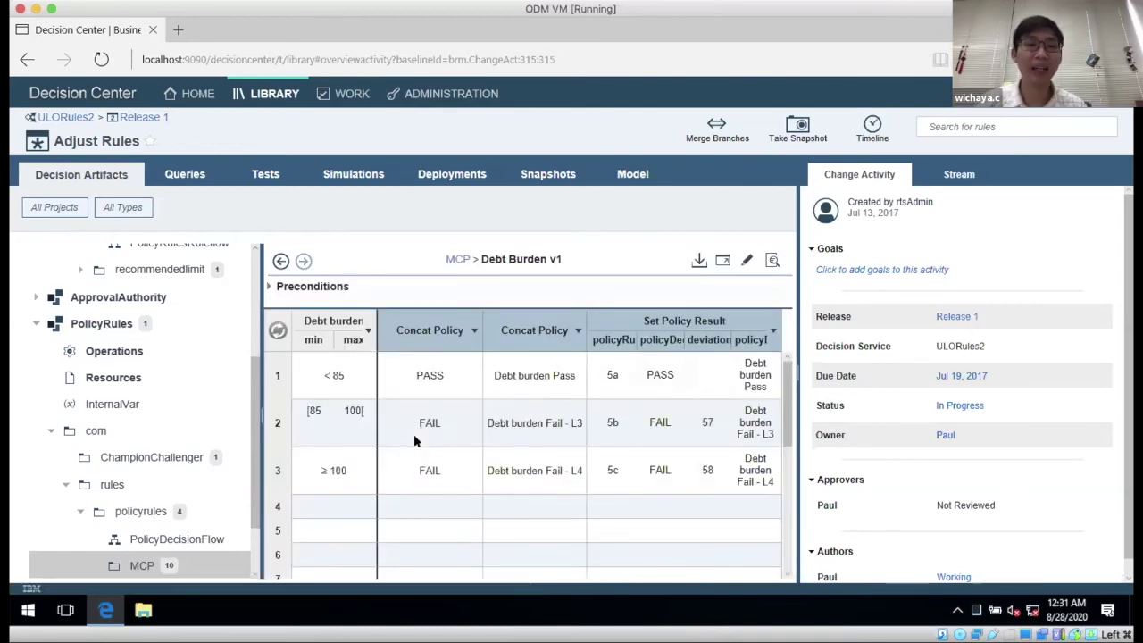
pyautogui.click(280, 262)
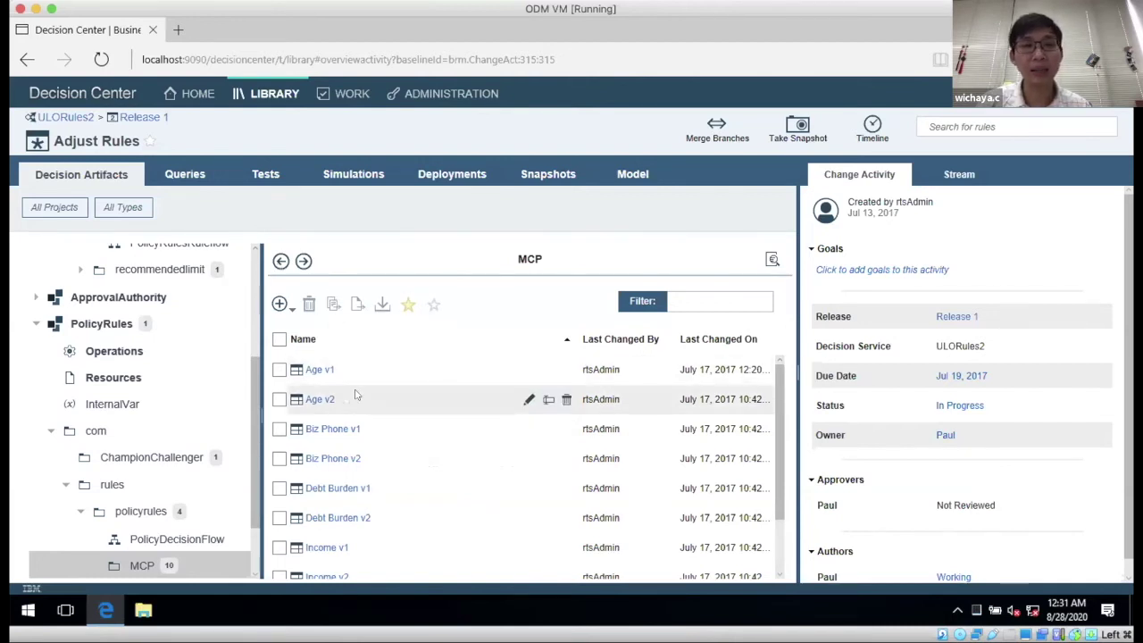
# - Review the test report of 2017-07-25_08-59-43 for the Adjust Rules activity, and return to the list of test reports
pyautogui.click(259, 176)
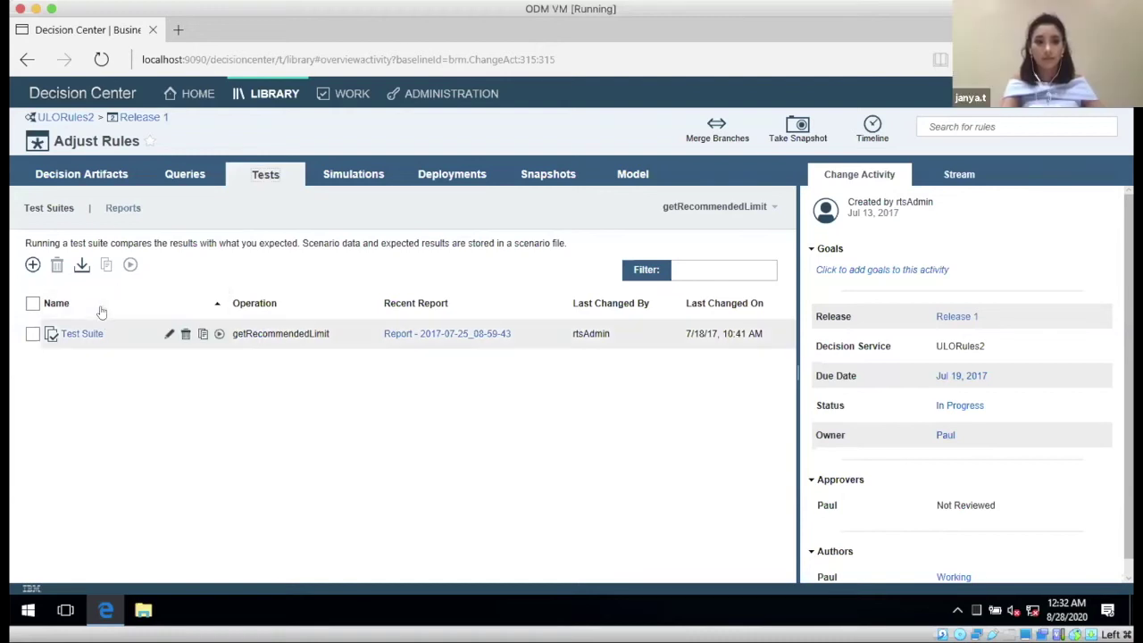
pyautogui.click(117, 208)
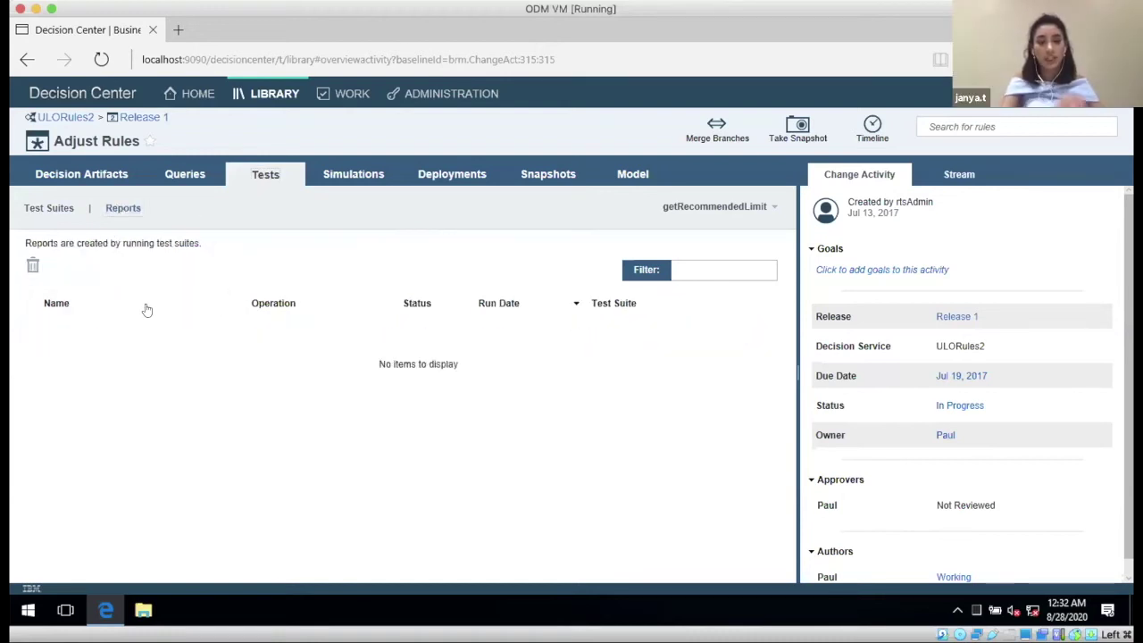
pyautogui.click(116, 334)
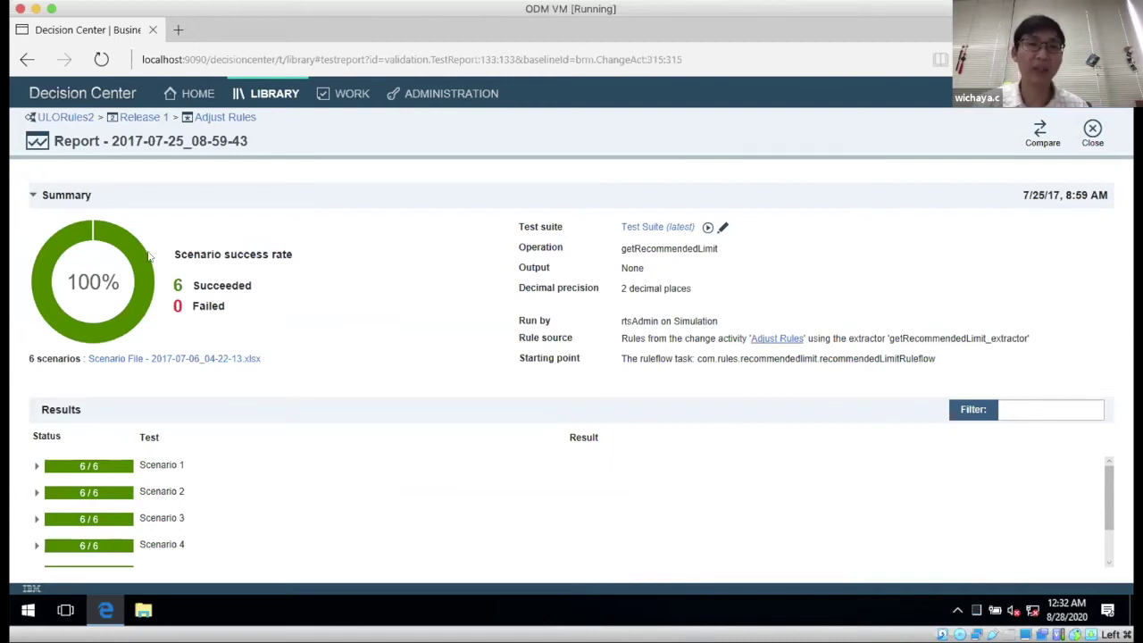
pyautogui.click(27, 59)
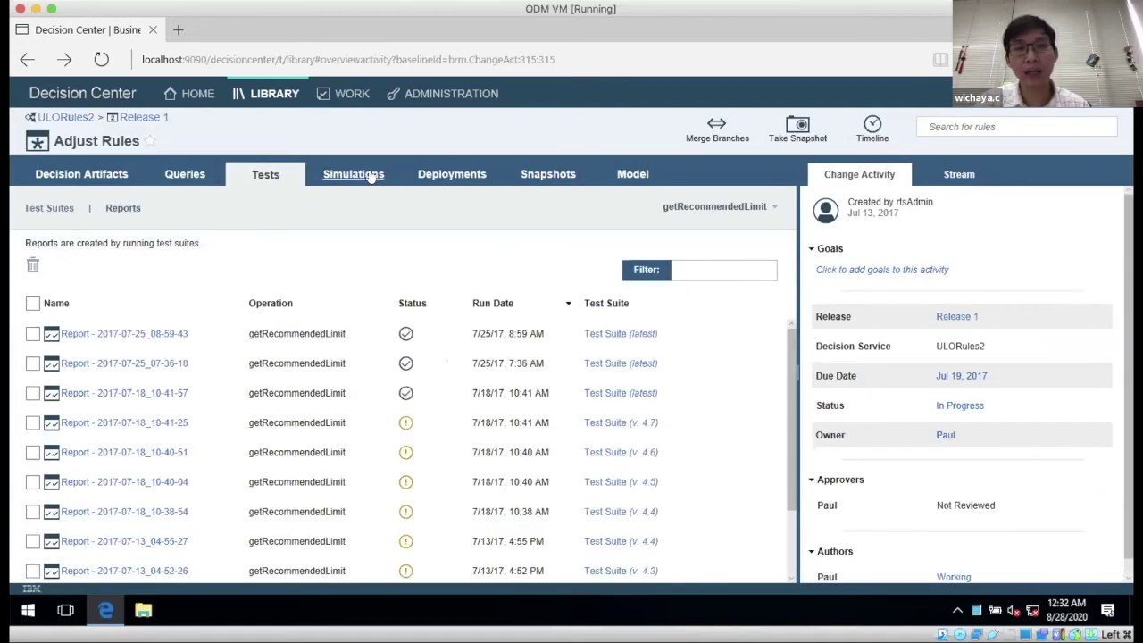
# - Open the executePolicyRules simulation report of 2017-07-25_09-00-04 from the activity's simulation reports
pyautogui.click(371, 175)
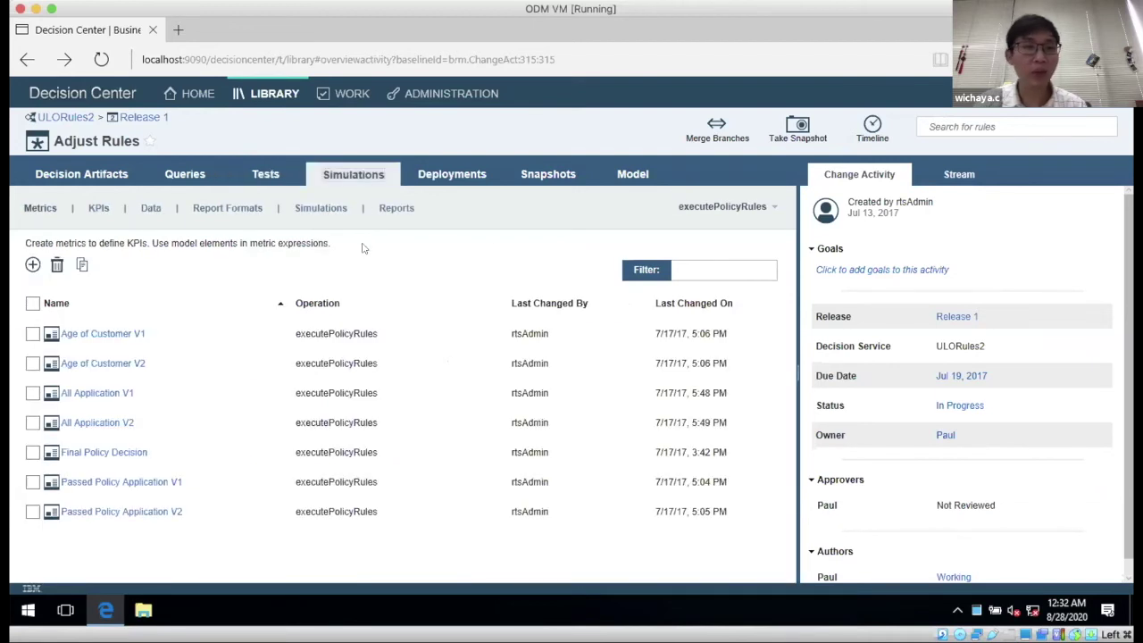
pyautogui.click(317, 210)
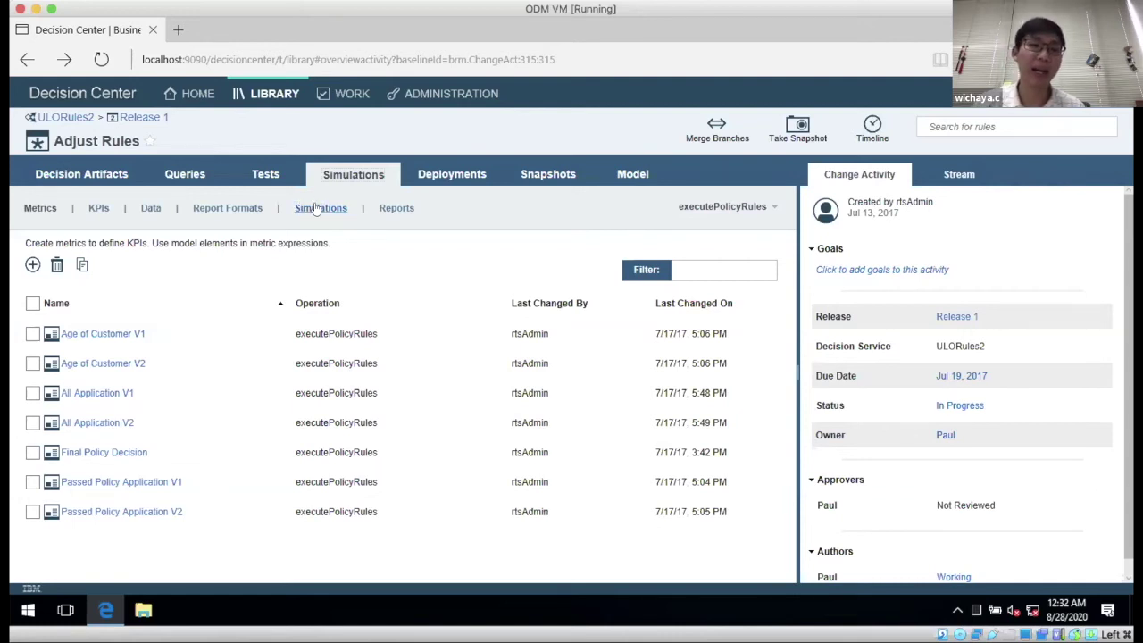
pyautogui.click(397, 208)
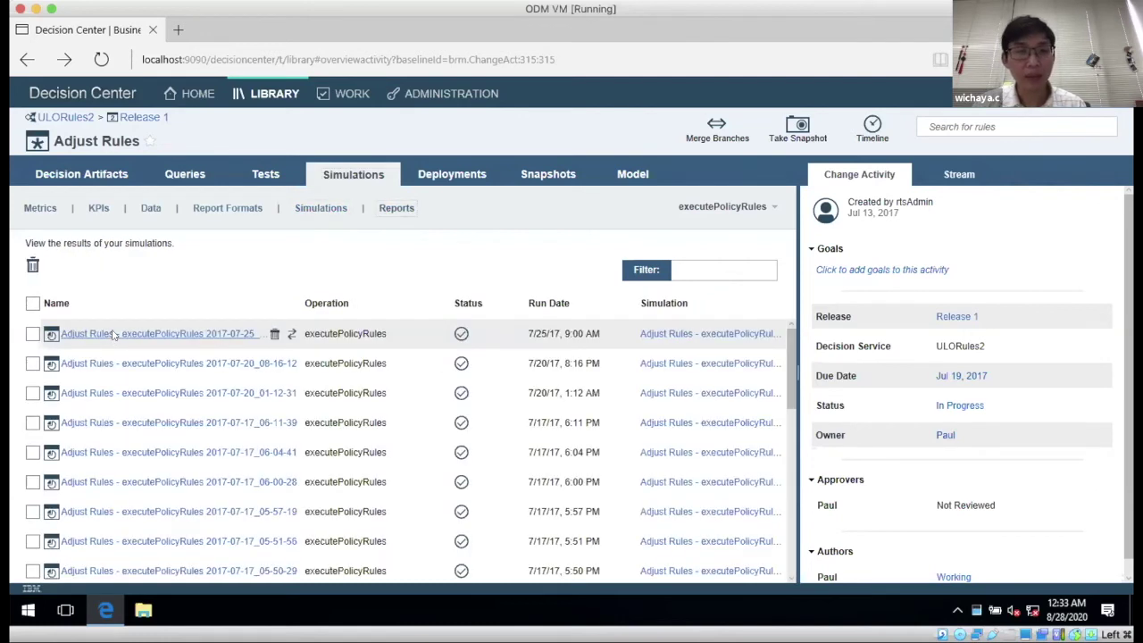
pyautogui.click(151, 334)
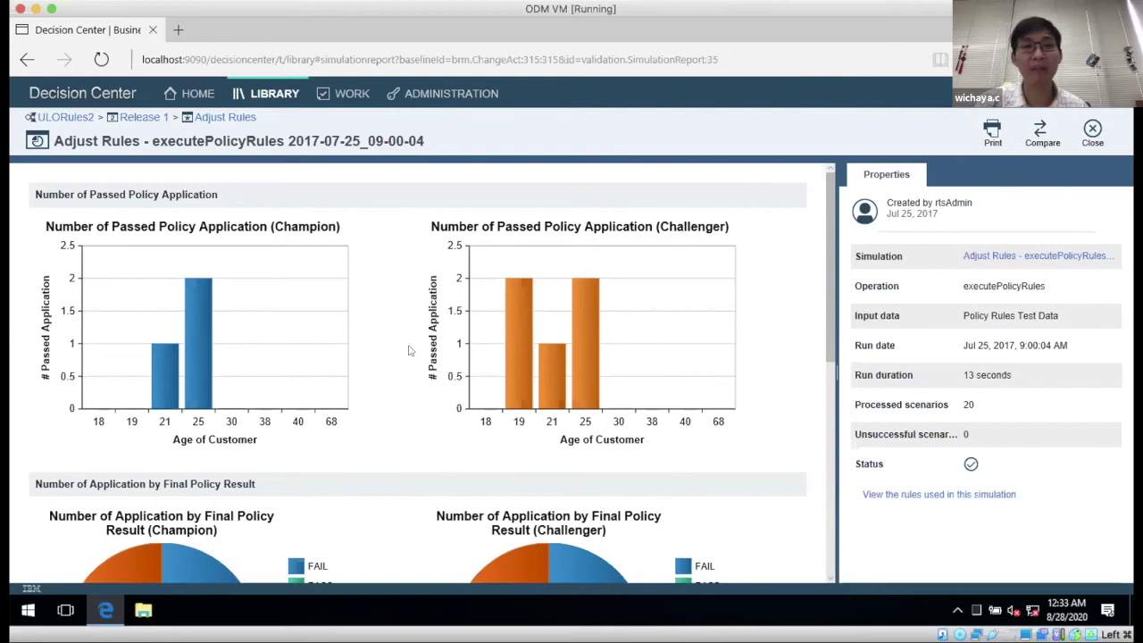
# - Compare the Champion and Challenger charts for passed policy applications by customer age and applications by final policy result
pyautogui.scroll(-1, 409, 350)
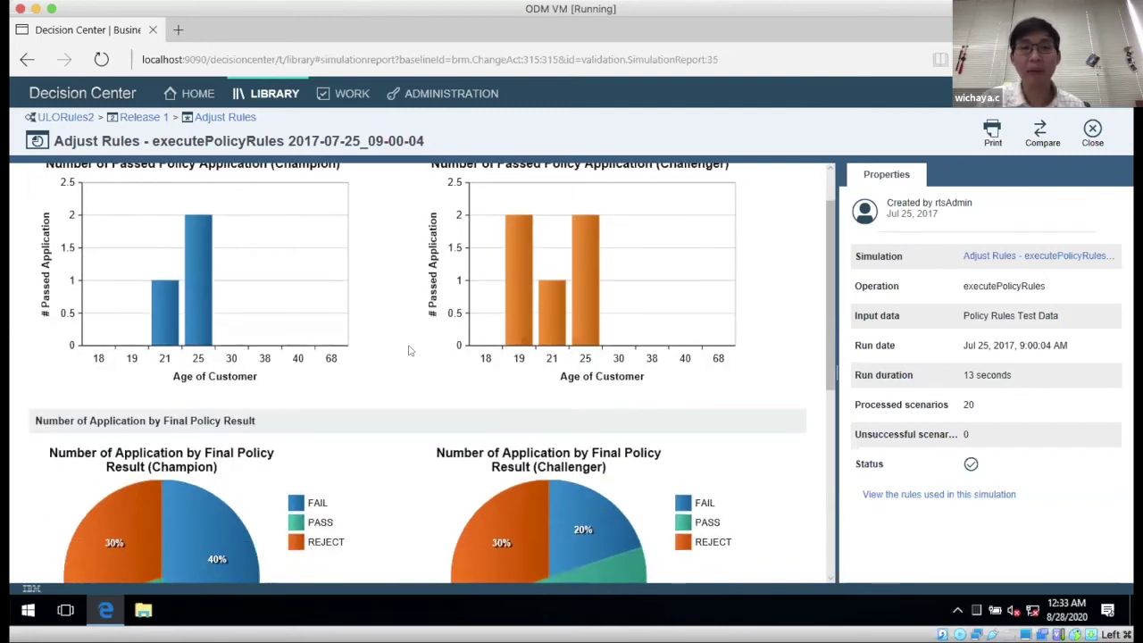
pyautogui.scroll(-1, 409, 350)
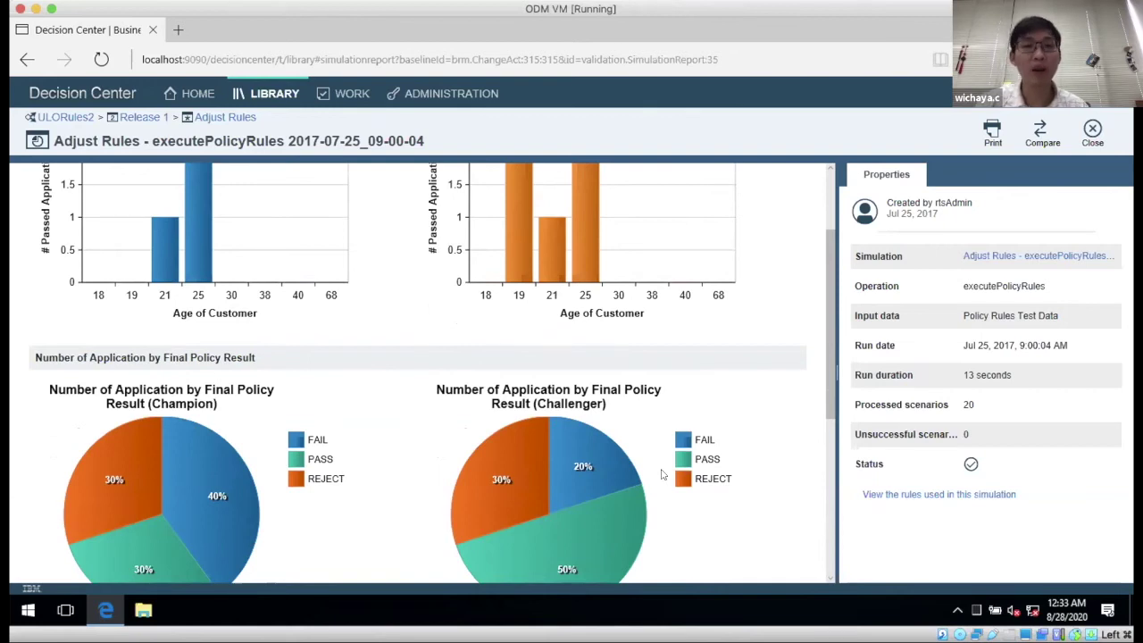
pyautogui.scroll(-1, 662, 474)
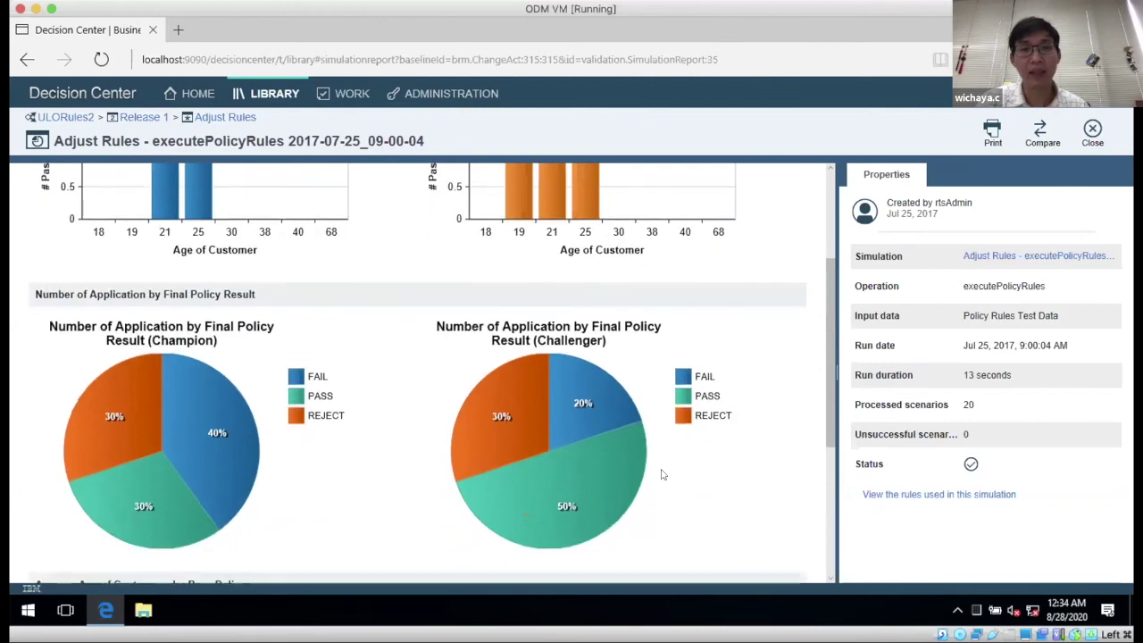
pyautogui.scroll(1, 662, 474)
pyautogui.scroll(1, 662, 474)
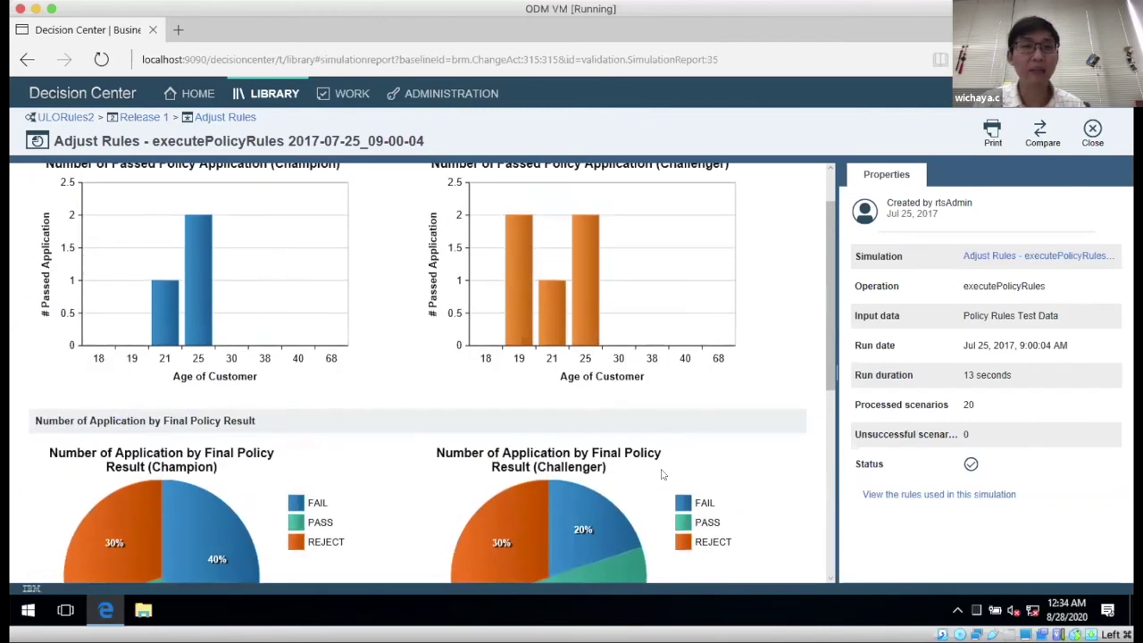